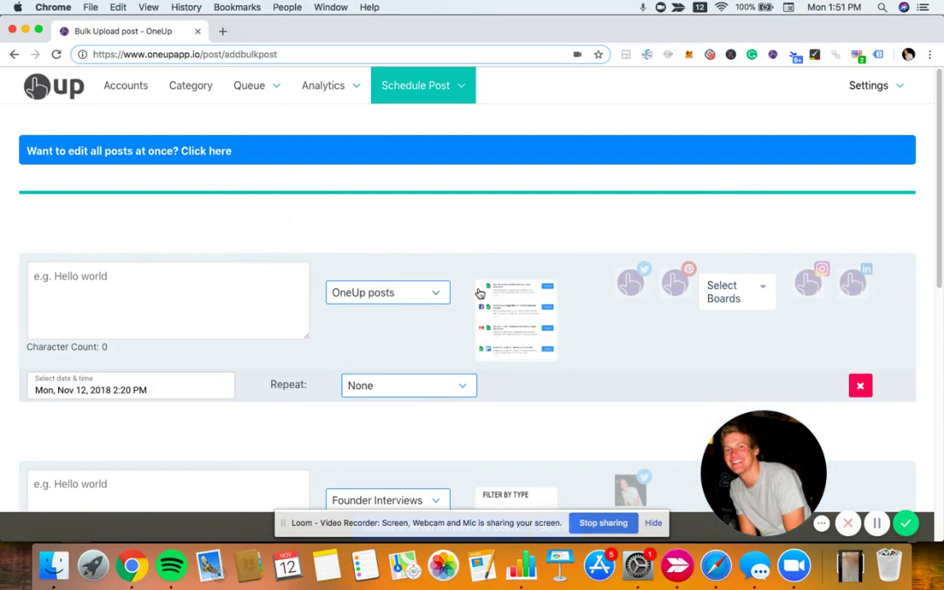
Step: Scroll through the bulk drafts and check the first post's date picker without changing it
scroll(510, 287, "down", 3)
scroll(508, 289, "down", 3)
scroll(508, 290, "down", 1)
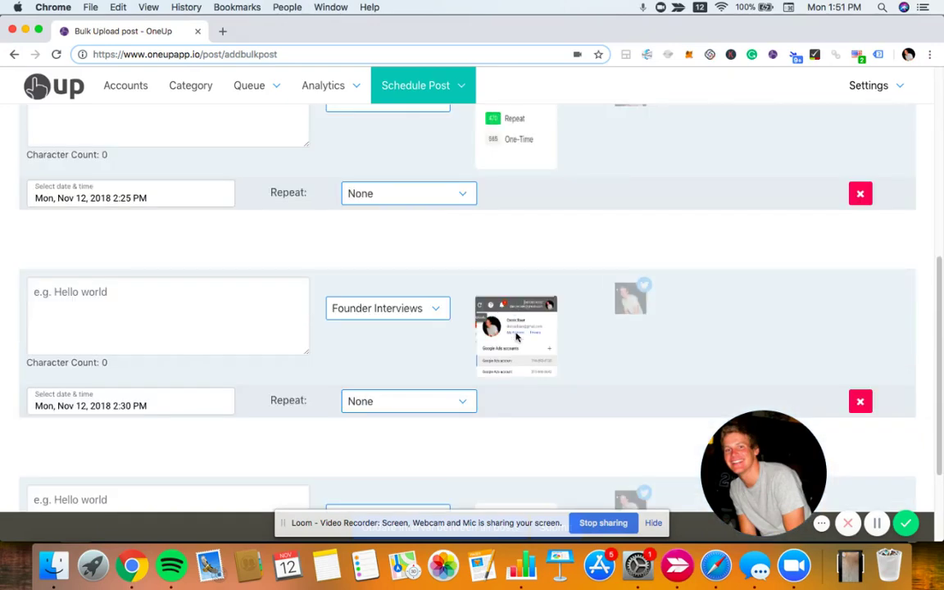
scroll(516, 332, "down", 2)
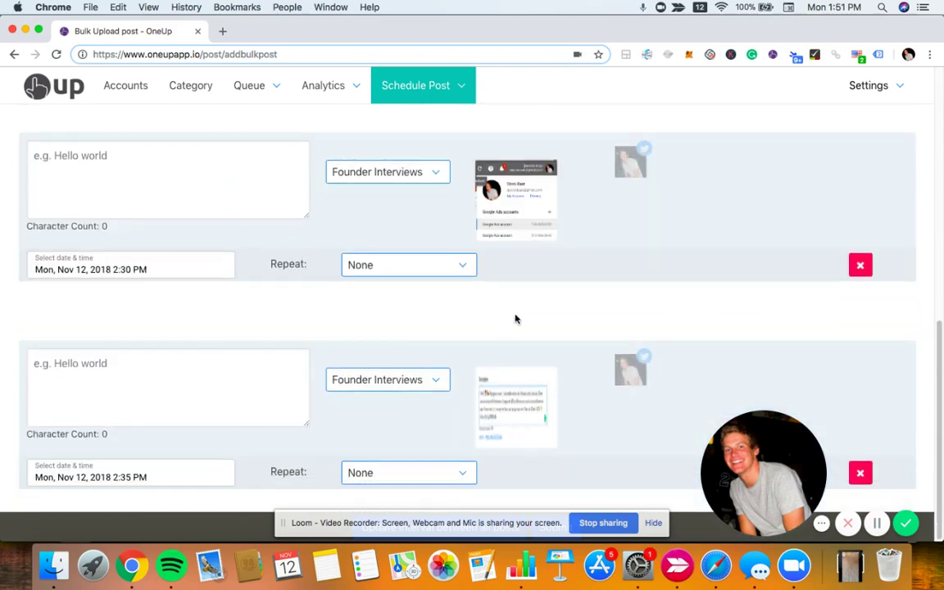
scroll(233, 238, "up", 7)
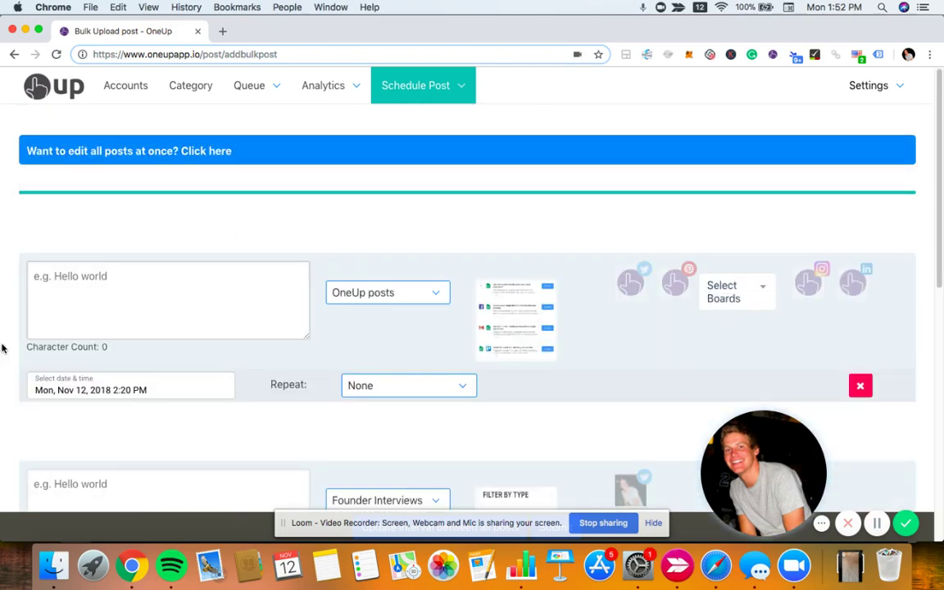
scroll(90, 393, "down", 1)
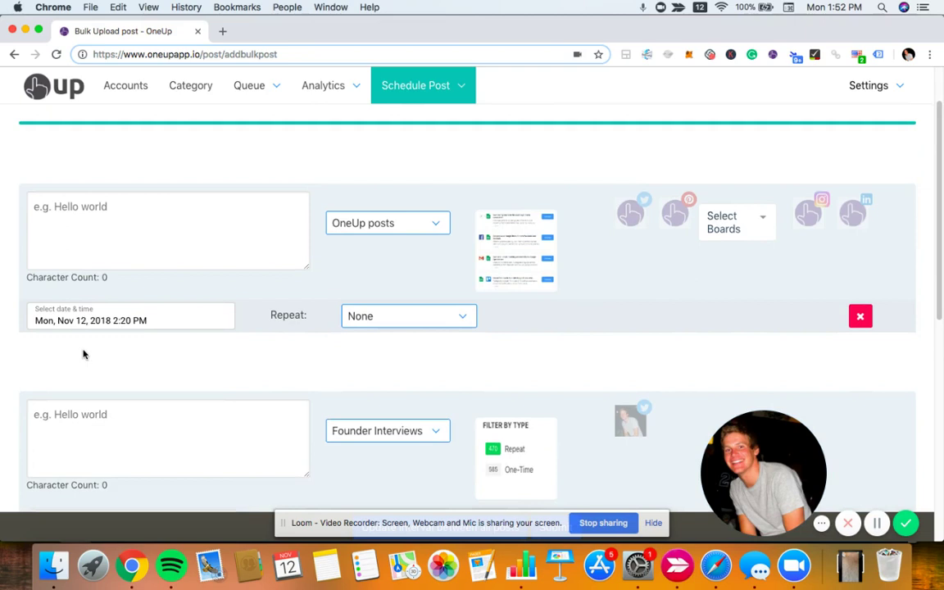
scroll(108, 333, "down", 1)
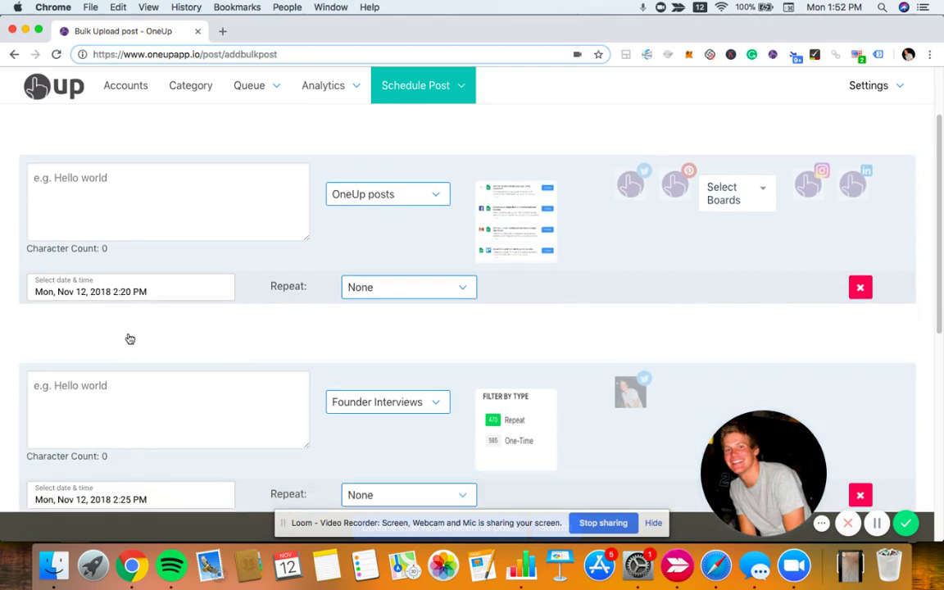
scroll(123, 300, "down", 1)
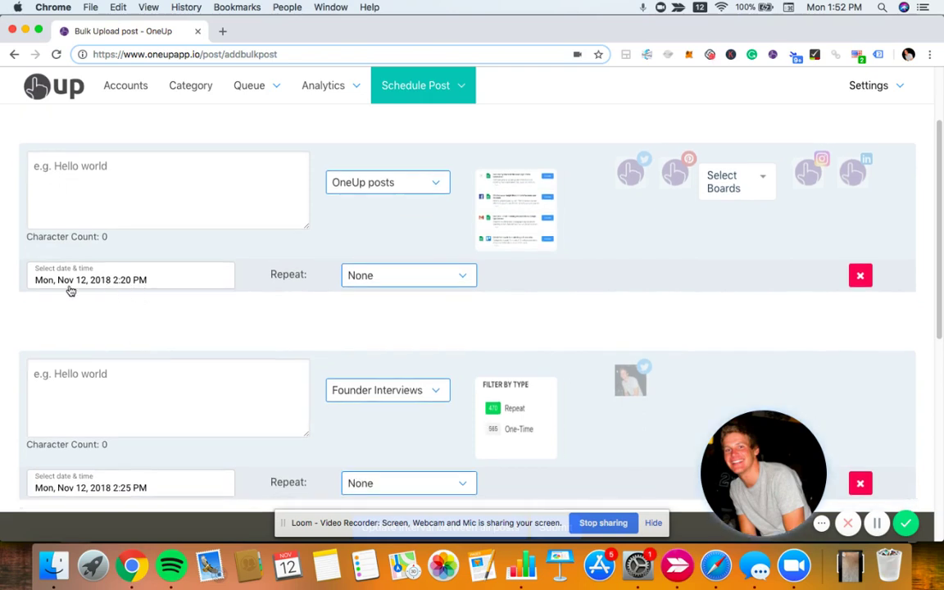
left_click(110, 283)
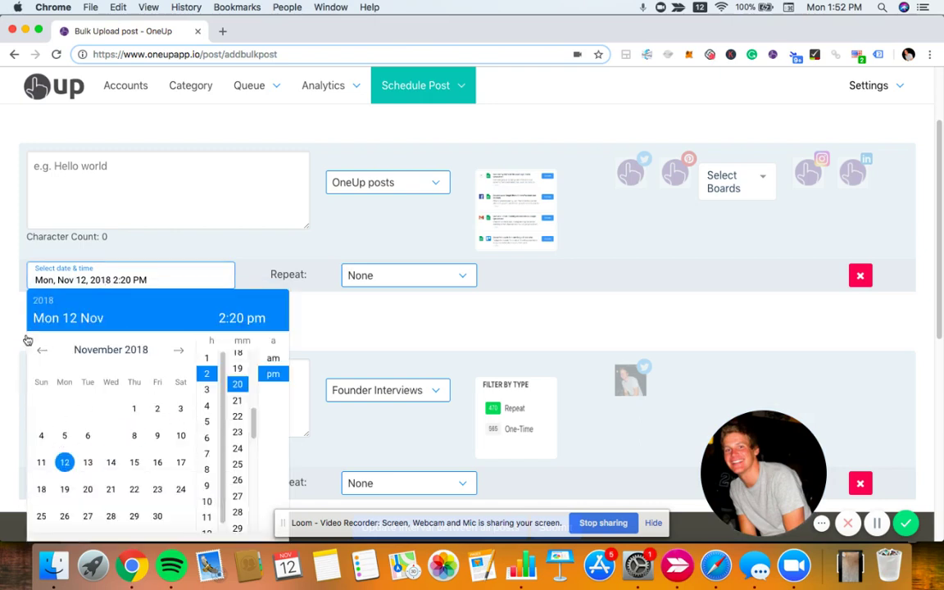
left_click(335, 306)
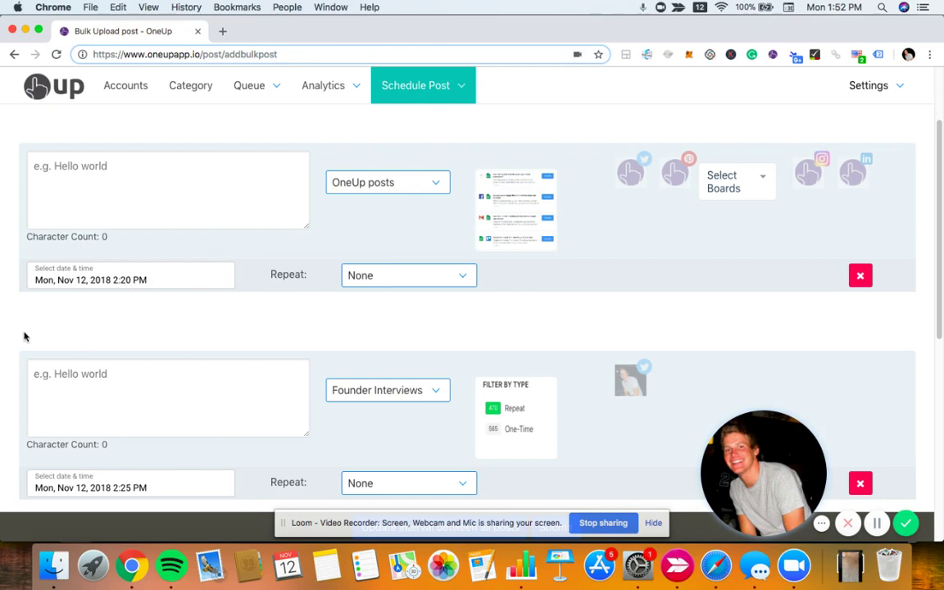
left_click(654, 525)
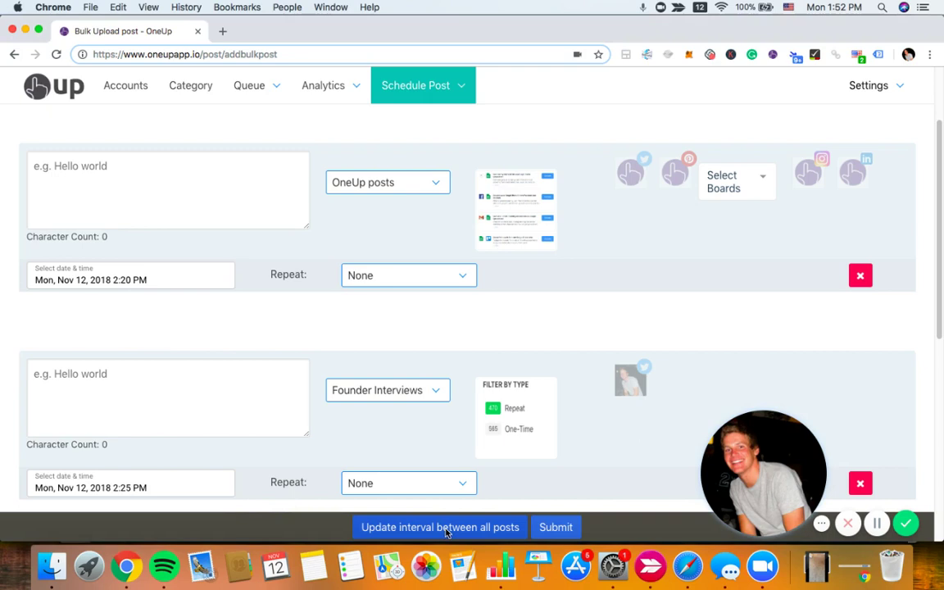
Step: Space all posts 60 minutes apart starting at 3:00 PM, and confirm the update
left_click(448, 529)
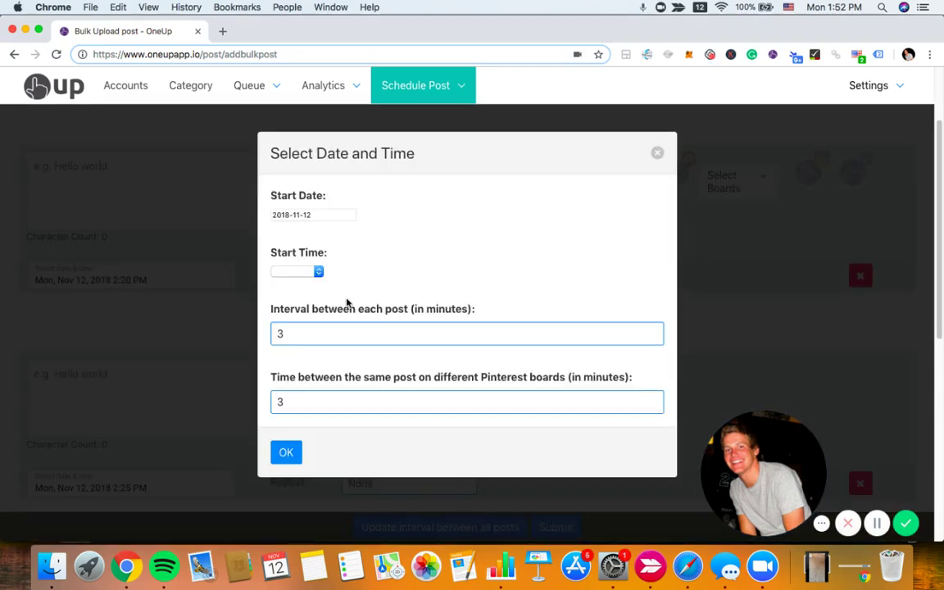
double_click(312, 332)
left_click(296, 331)
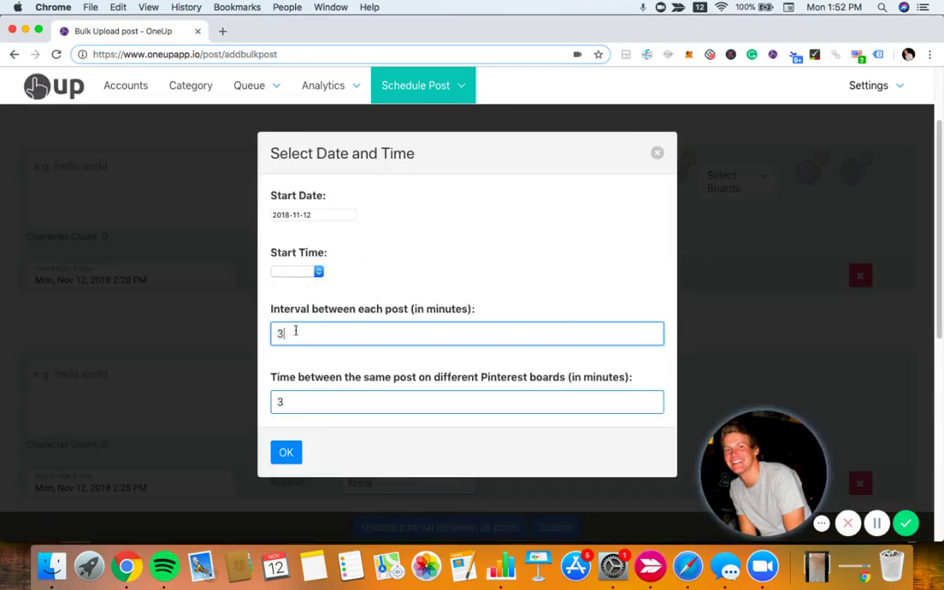
double_click(288, 334)
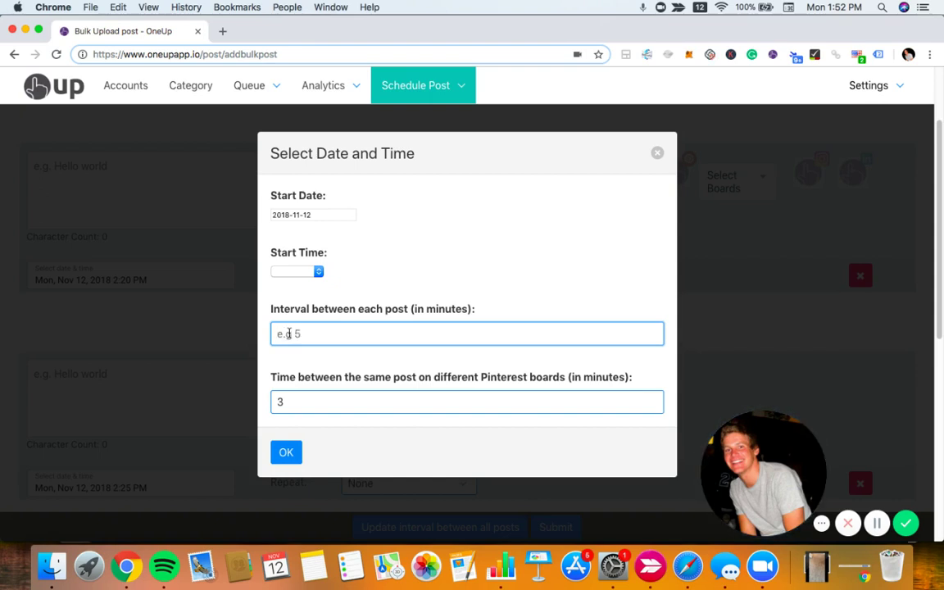
type("60")
left_click(318, 273)
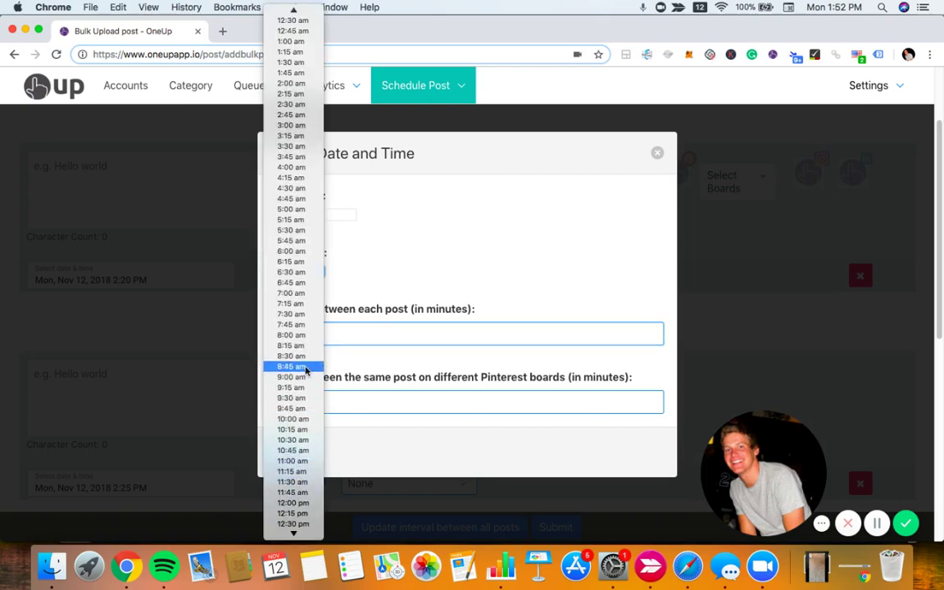
scroll(306, 371, "down", 5)
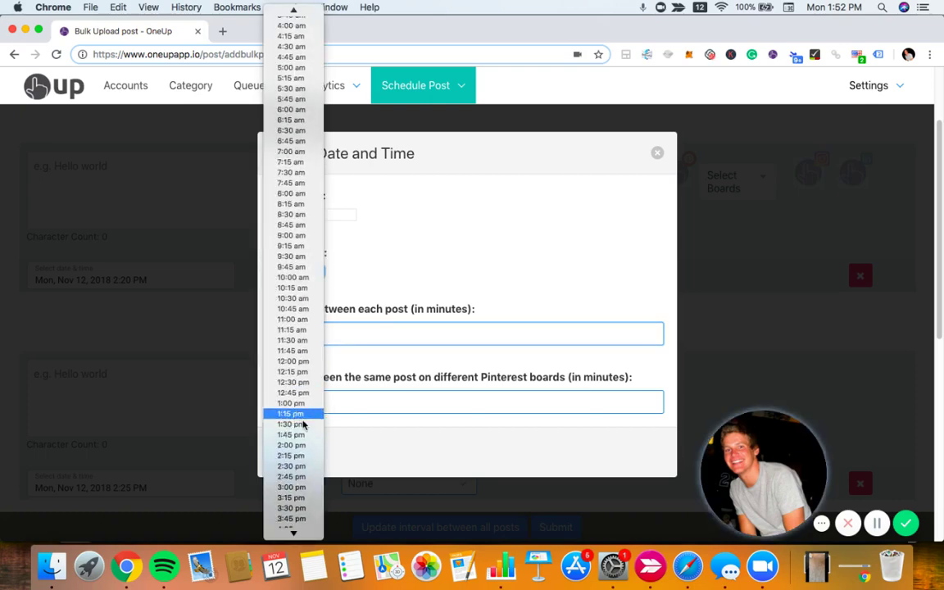
left_click(297, 487)
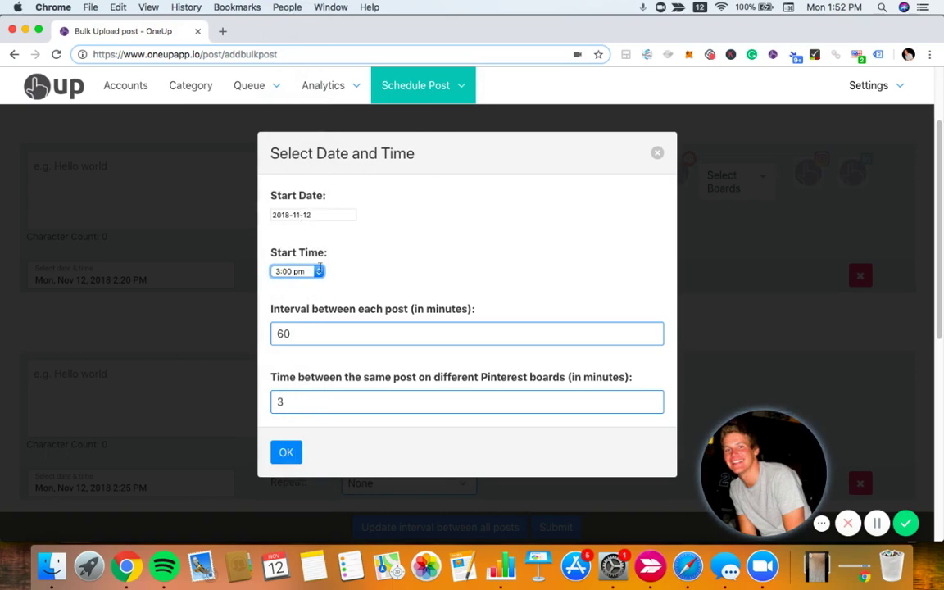
left_click(287, 454)
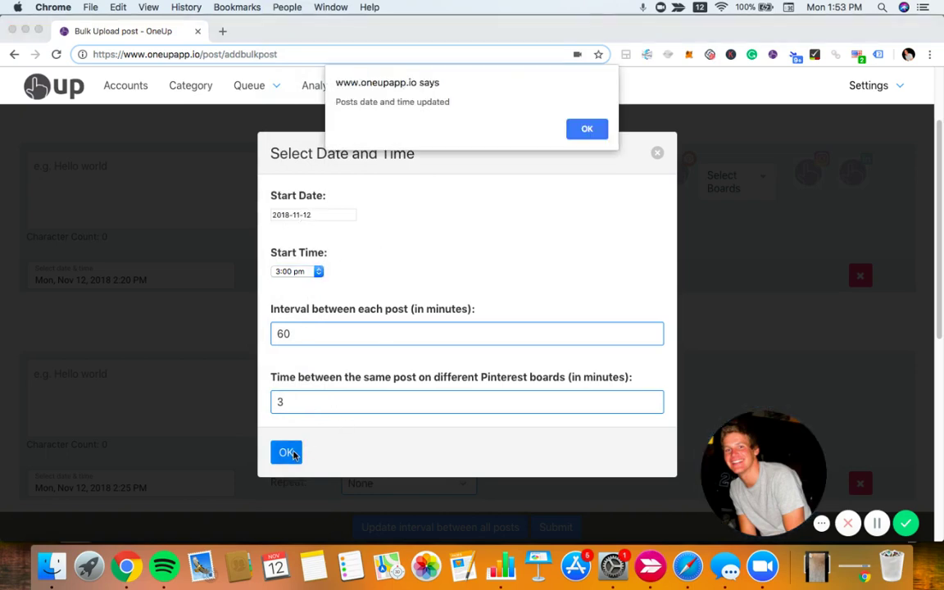
left_click(584, 128)
left_click(178, 240)
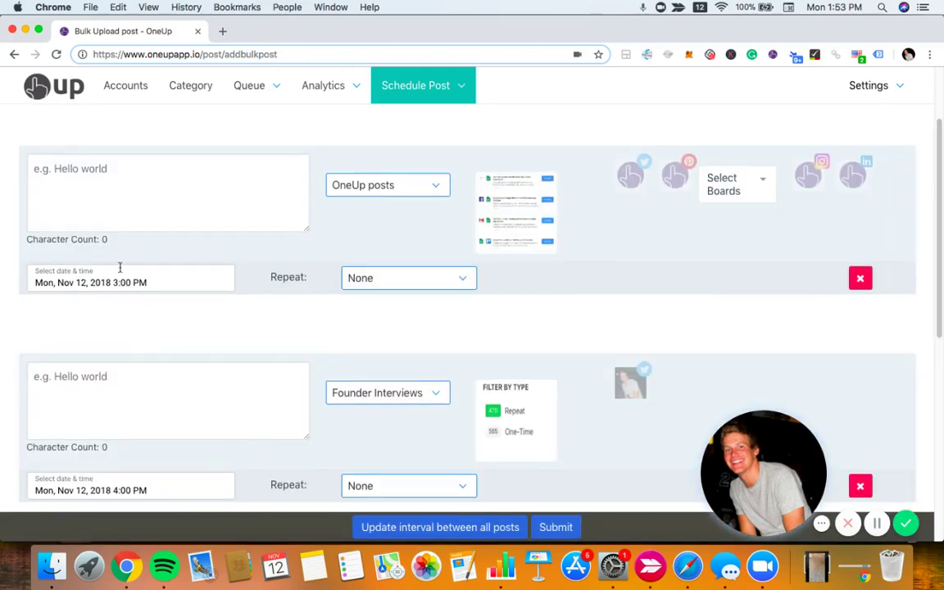
scroll(120, 268, "up", 2)
scroll(137, 352, "up", 2)
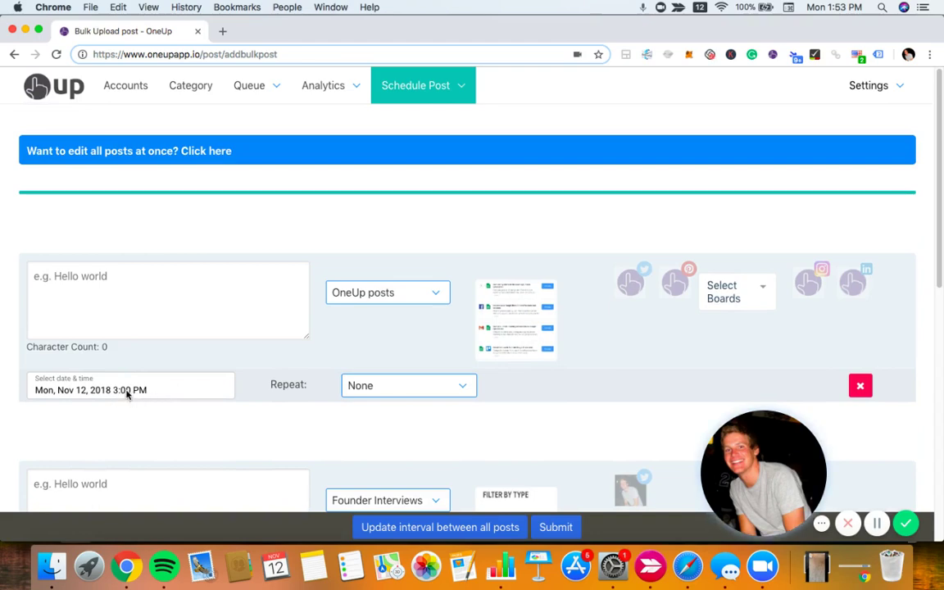
scroll(130, 397, "down", 2)
scroll(135, 418, "down", 2)
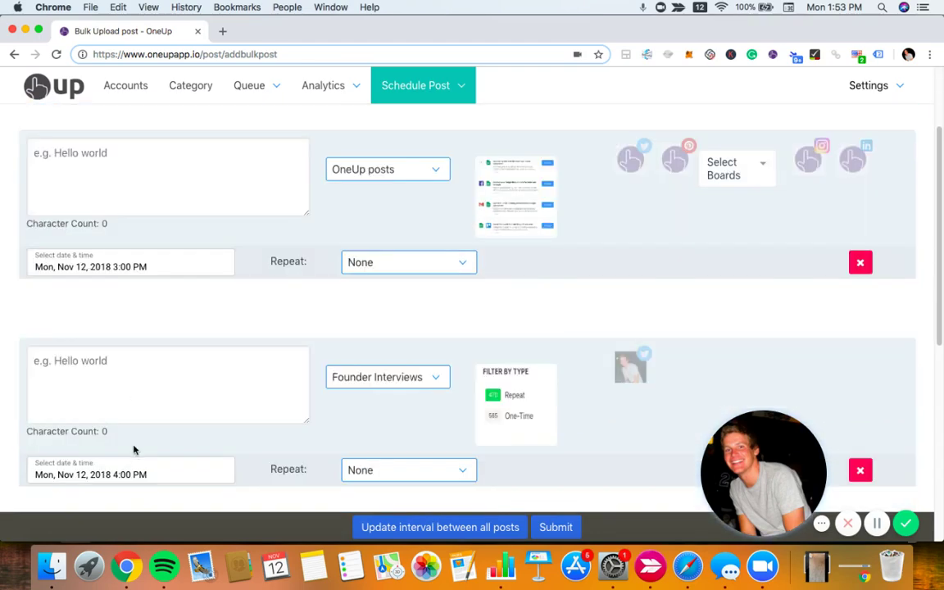
scroll(134, 471, "down", 3)
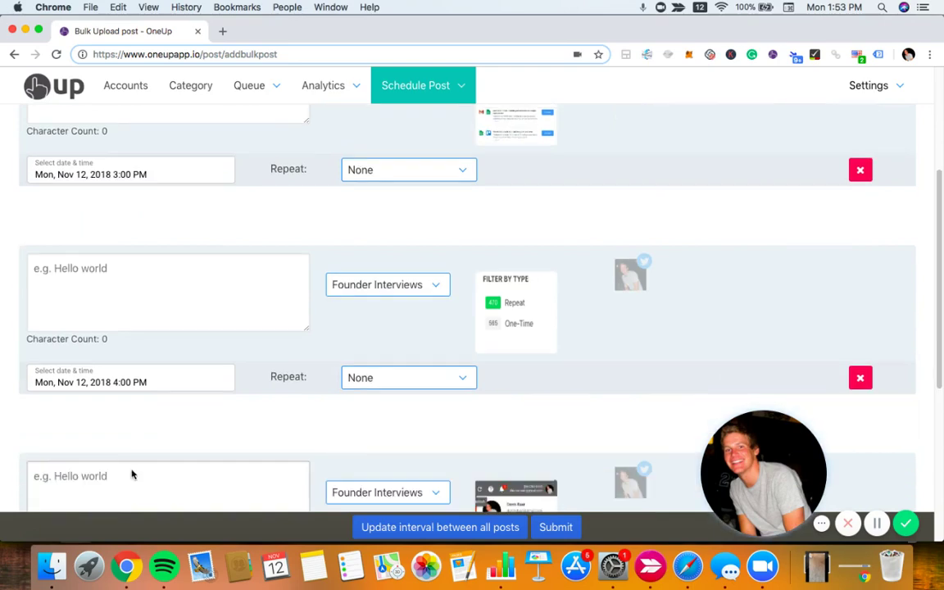
scroll(131, 483, "down", 3)
scroll(142, 483, "down", 2)
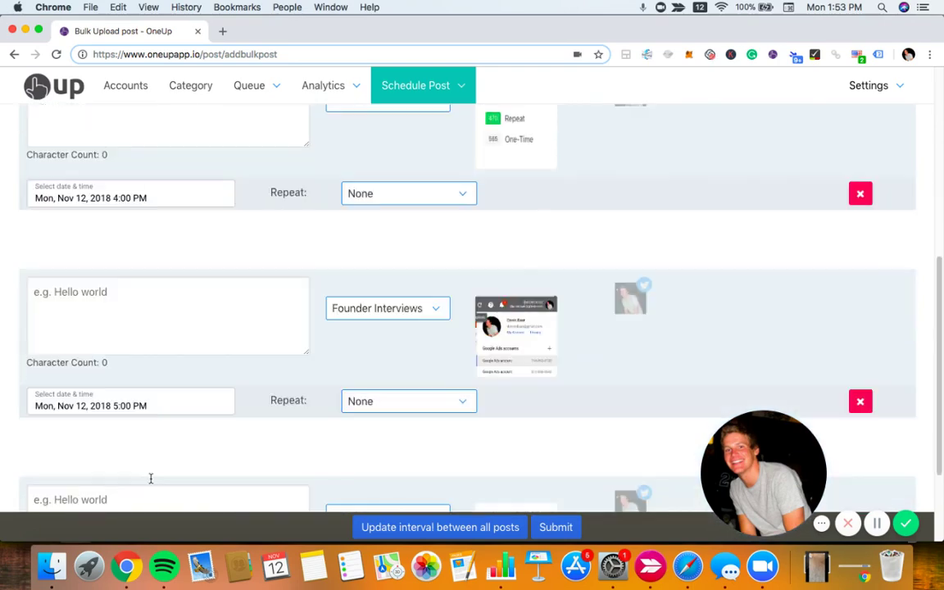
scroll(148, 480, "down", 2)
scroll(137, 492, "down", 2)
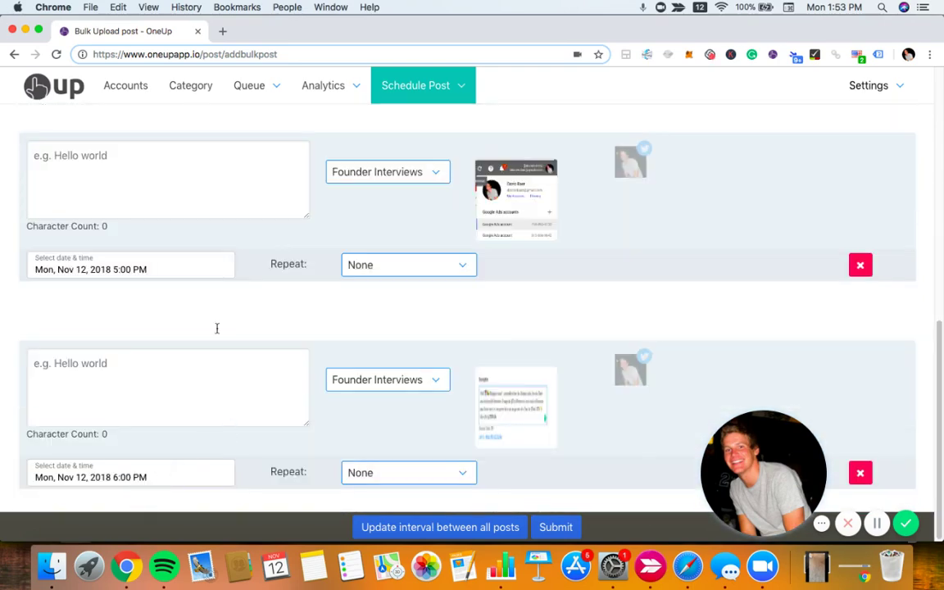
scroll(277, 331, "up", 1)
scroll(277, 331, "up", 10)
scroll(277, 331, "up", 5)
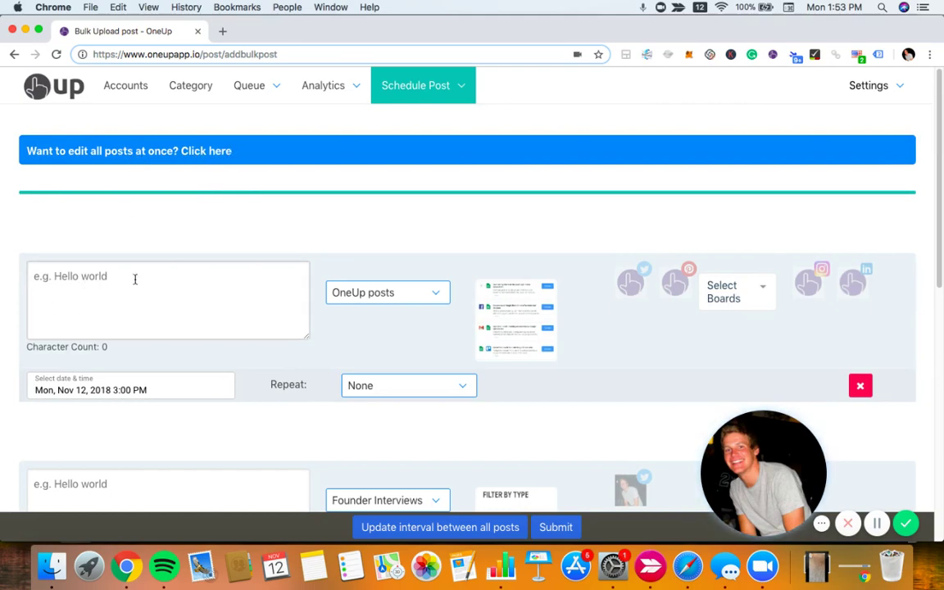
Step: Place the cursor in the 3:00 PM post's empty text box
left_click(110, 299)
left_click(66, 335)
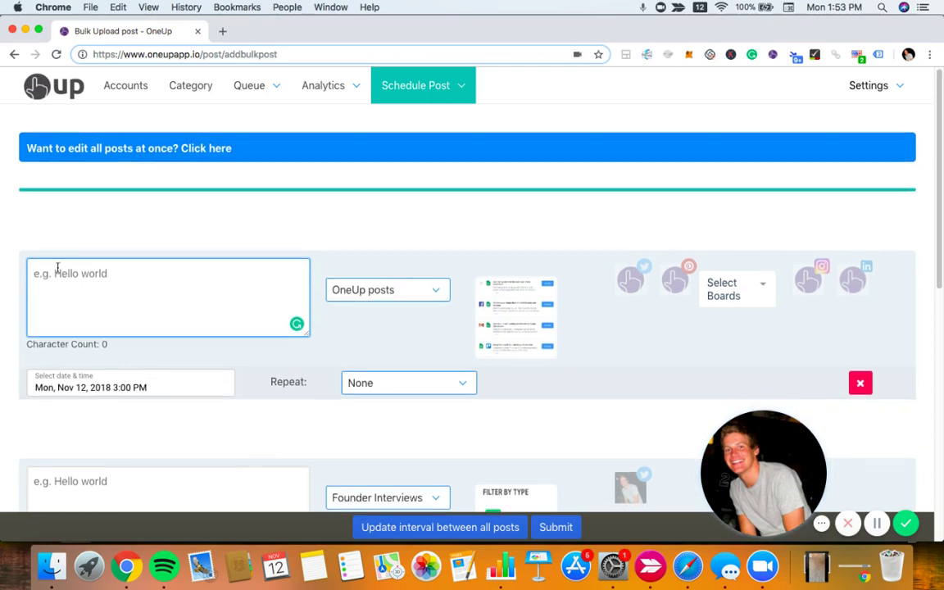
scroll(33, 264, "down", 1)
scroll(3, 275, "up", 1)
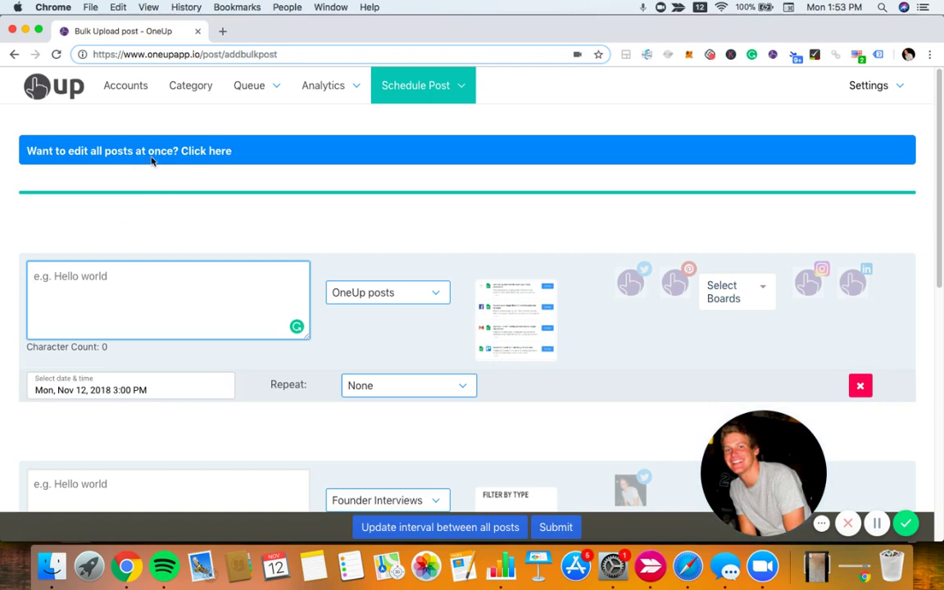
Step: Set 'link.com' as the shared description for every post and check the drafts
left_click(112, 154)
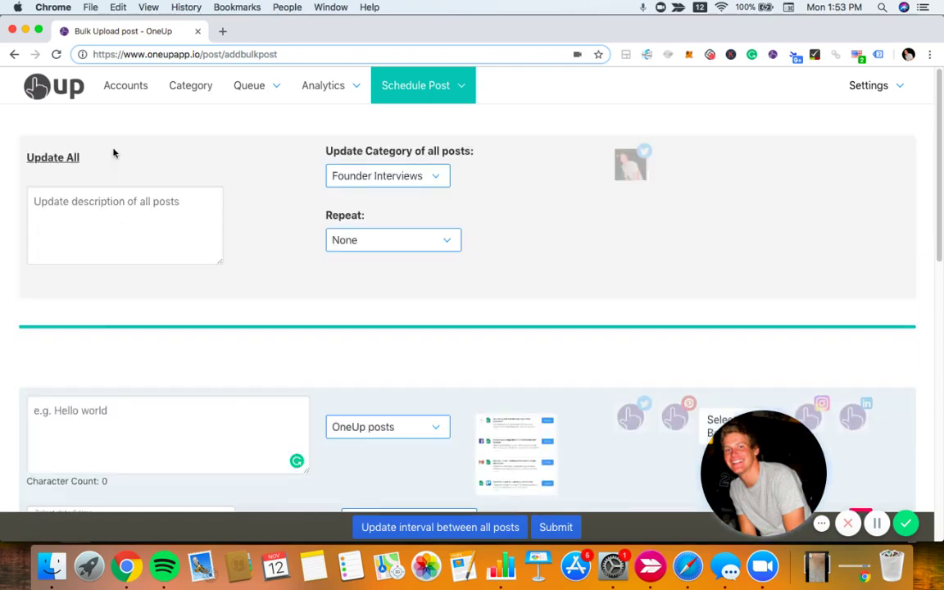
left_click(100, 217)
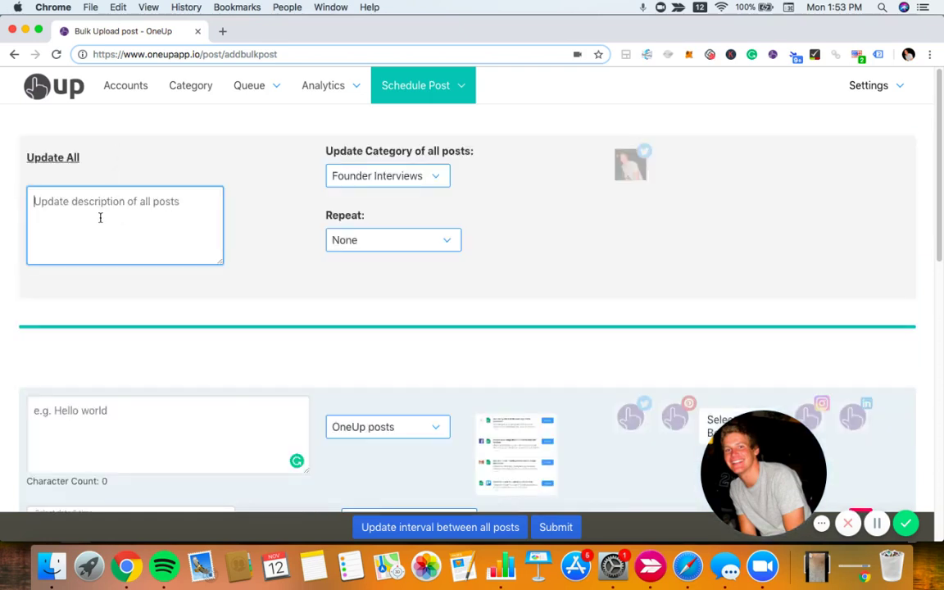
type("link.")
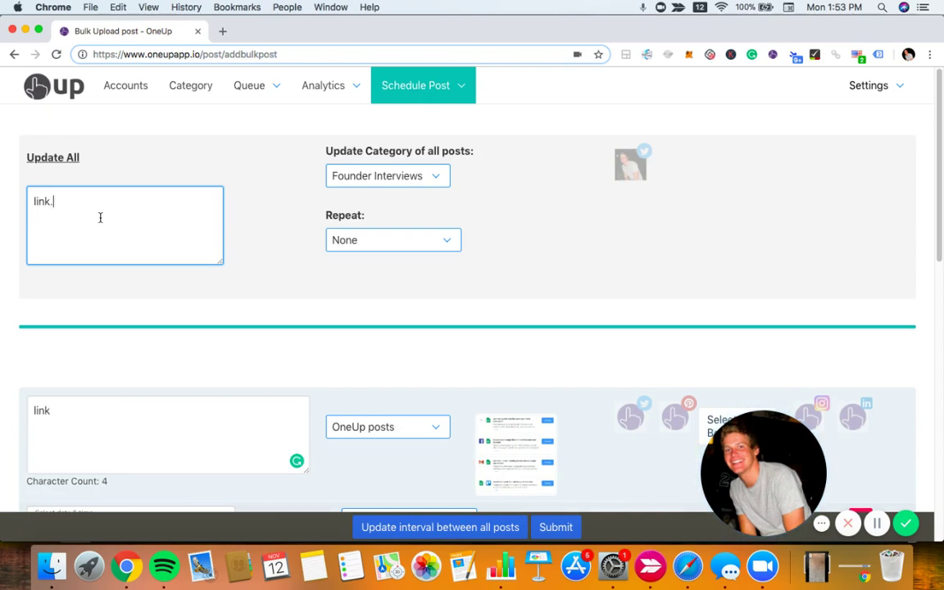
type("com")
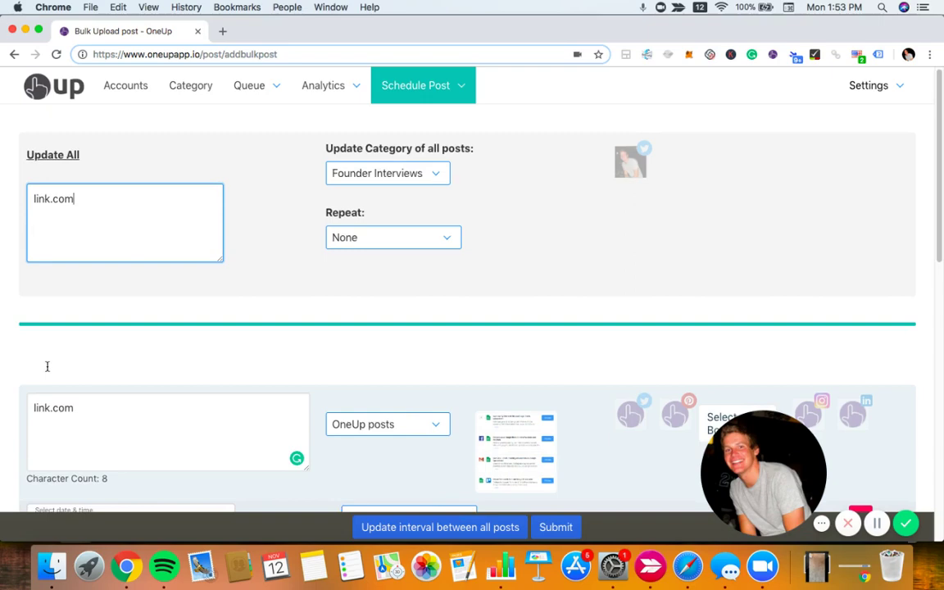
scroll(45, 365, "down", 2)
scroll(46, 354, "down", 3)
scroll(46, 351, "down", 3)
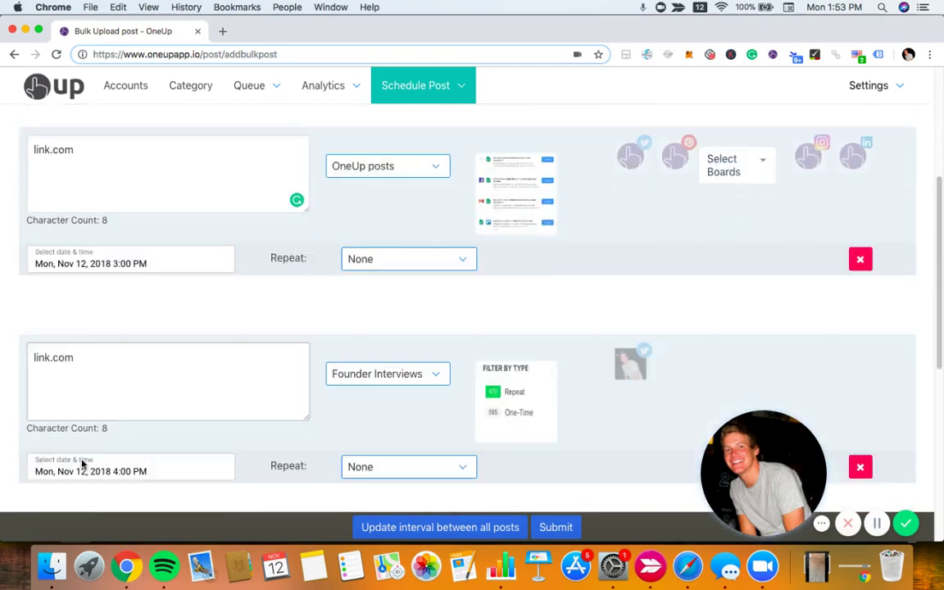
scroll(81, 459, "down", 2)
scroll(57, 362, "down", 1)
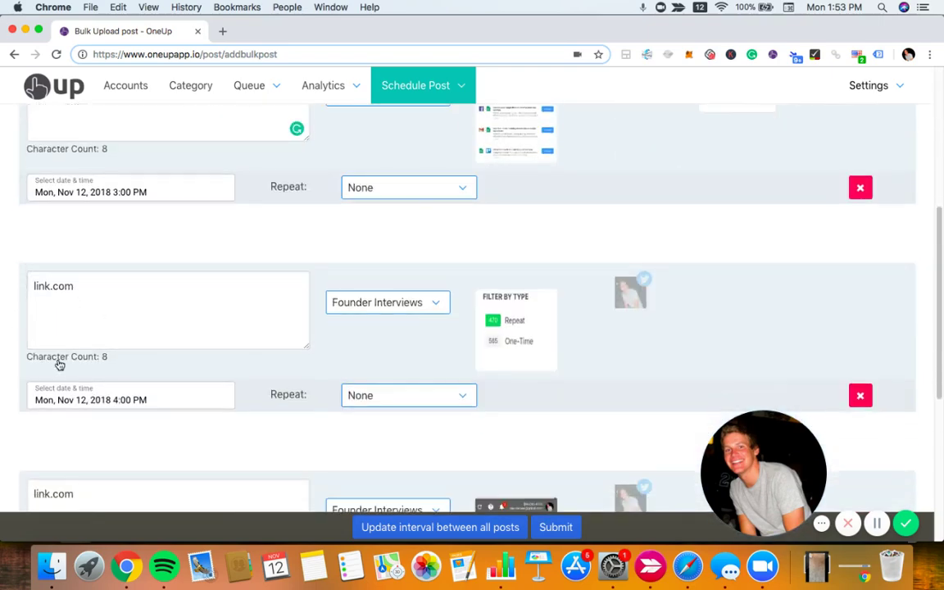
scroll(59, 363, "down", 1)
scroll(57, 363, "up", 10)
scroll(38, 353, "down", 2)
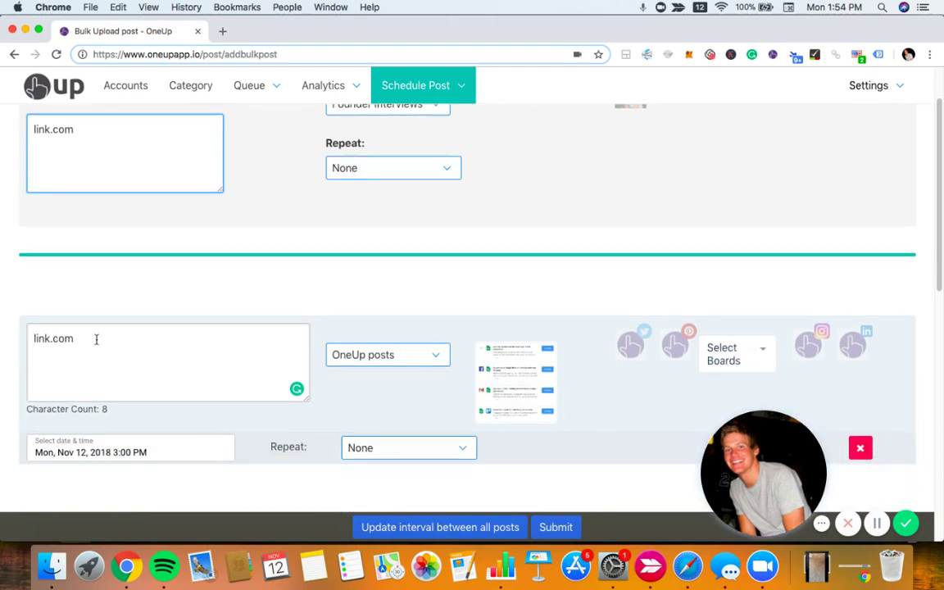
left_click(97, 338)
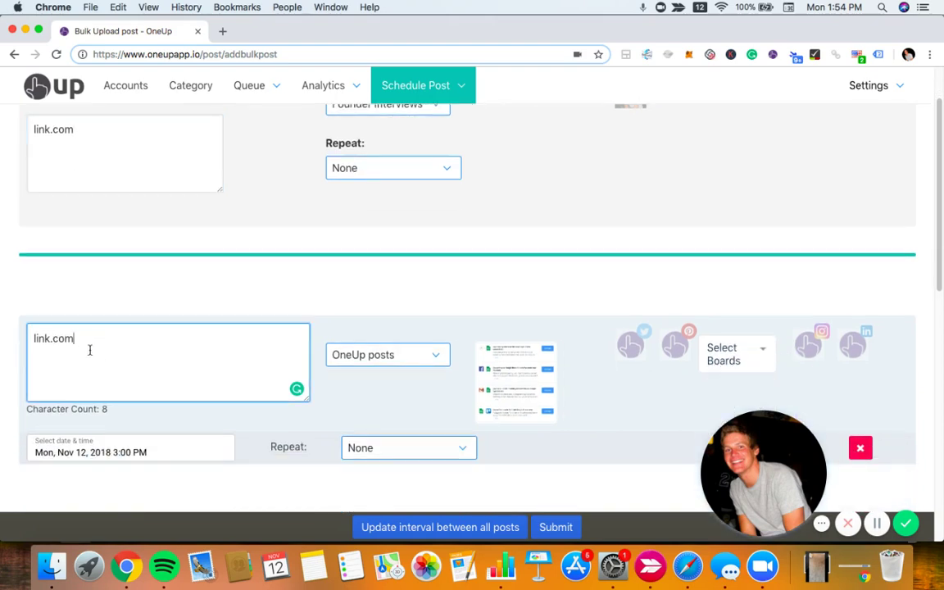
Step: Add 'Hello' on a new line in the 3:00 PM post, then move to the 4:00 PM post
key("Return")
type("Hello")
scroll(64, 350, "down", 5)
left_click(69, 337)
type("Hi")
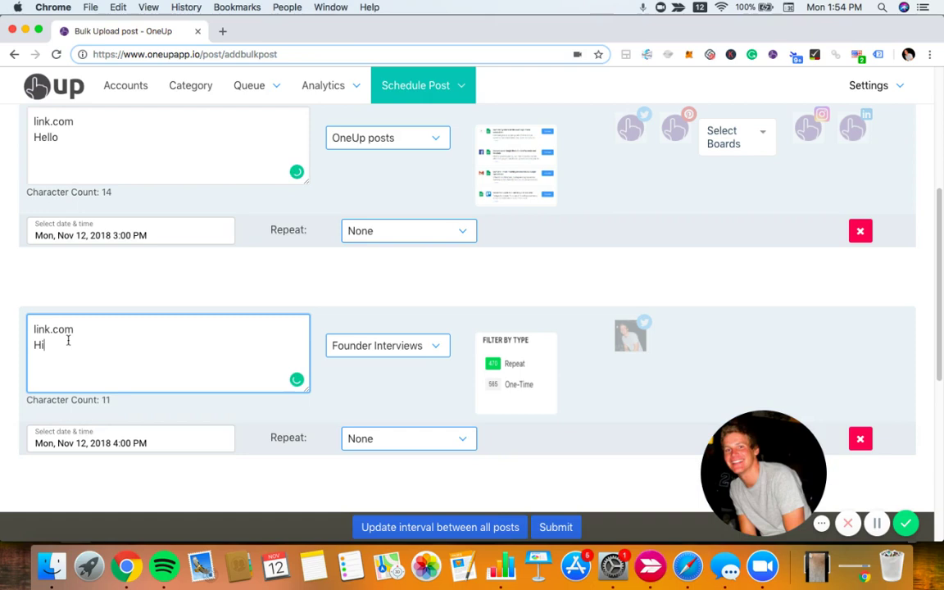
scroll(173, 333, "up", 5)
scroll(173, 333, "up", 1)
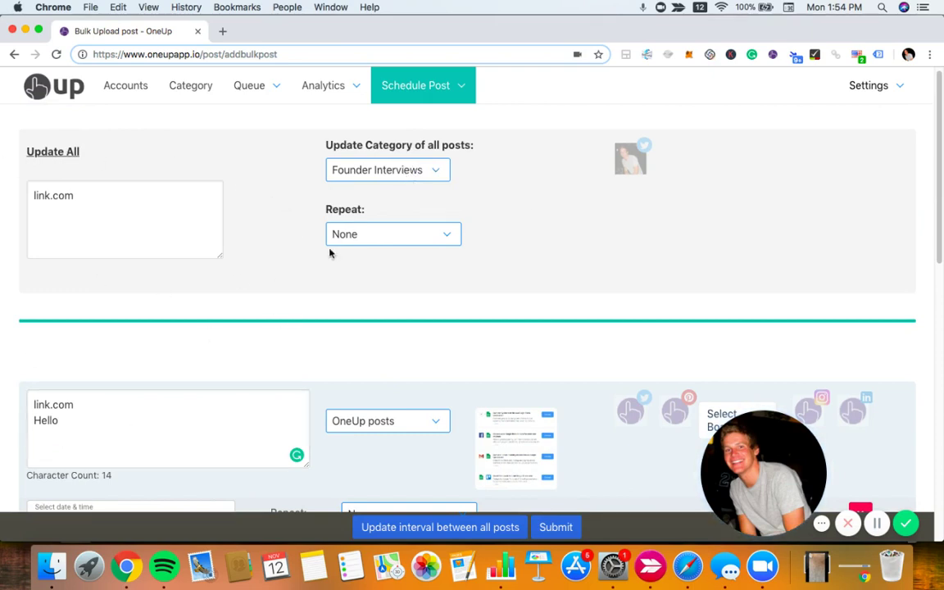
Step: Set the shared category to 'OneUp posts' and select the Twitter account for all posts
left_click(430, 174)
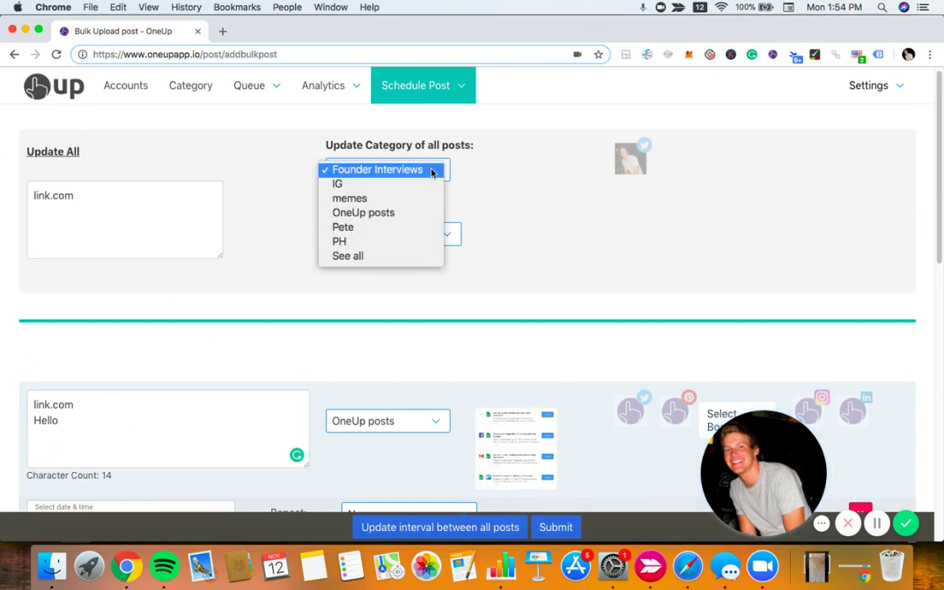
left_click(377, 213)
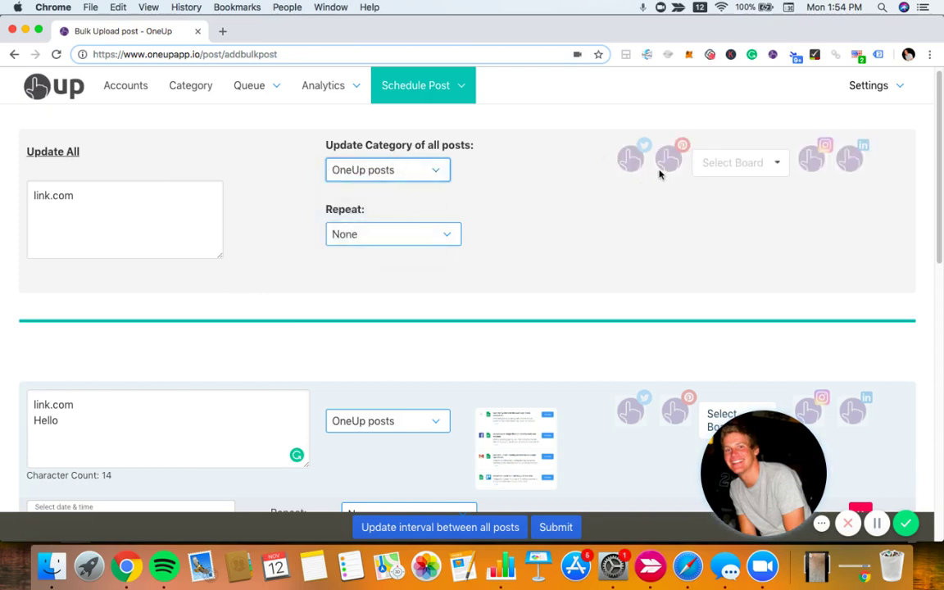
left_click(631, 162)
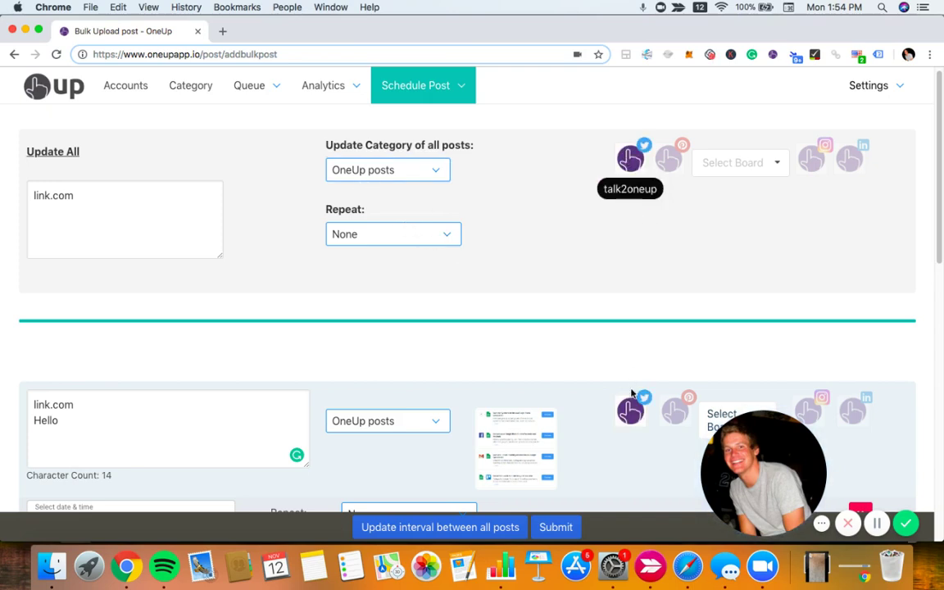
Step: Toggle LinkedIn on and off for the second post, leaving it unselected
scroll(632, 394, "down", 1)
scroll(626, 369, "down", 1)
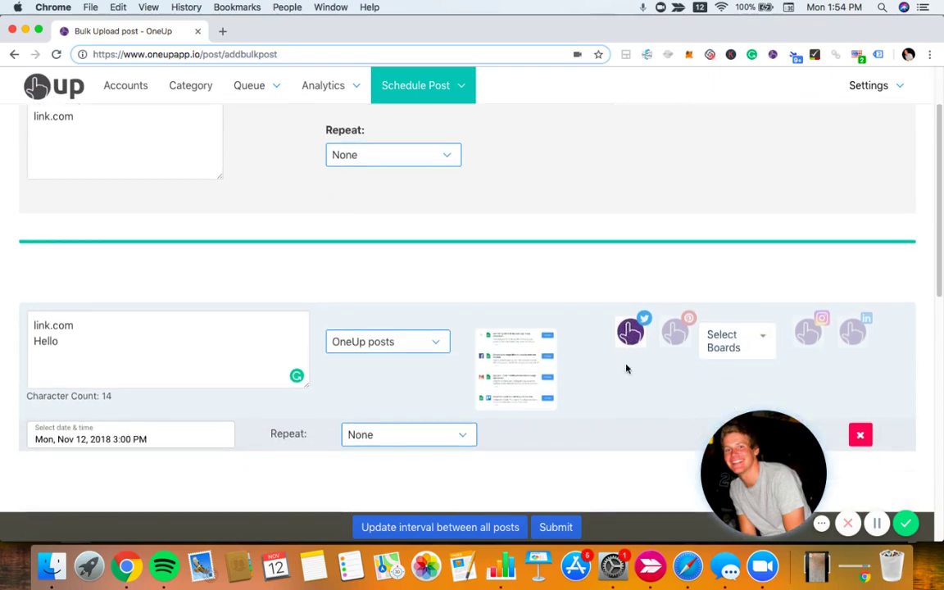
scroll(623, 438, "down", 1)
scroll(623, 439, "down", 2)
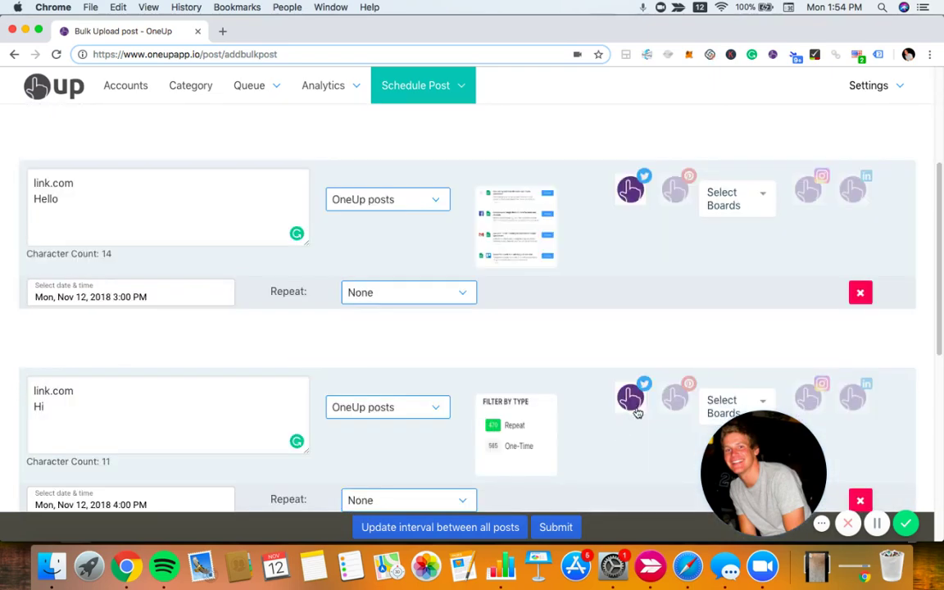
scroll(629, 438, "down", 3)
scroll(628, 439, "down", 2)
scroll(631, 238, "up", 5)
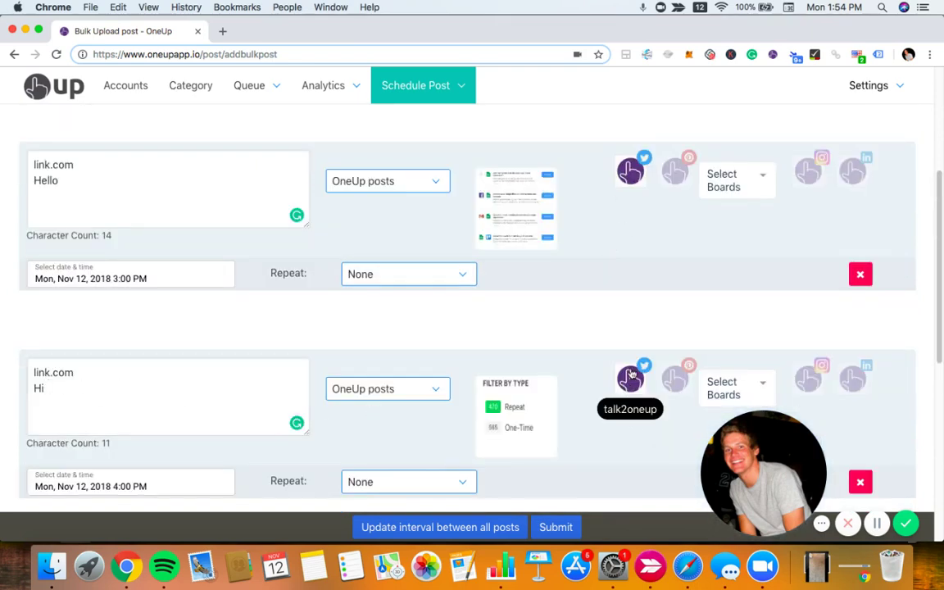
left_click(861, 381)
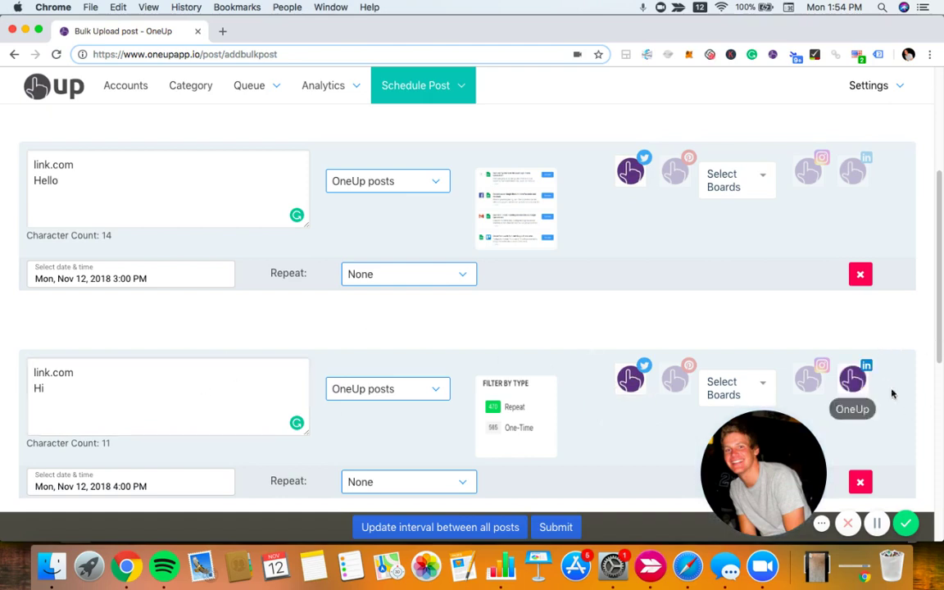
left_click(853, 381)
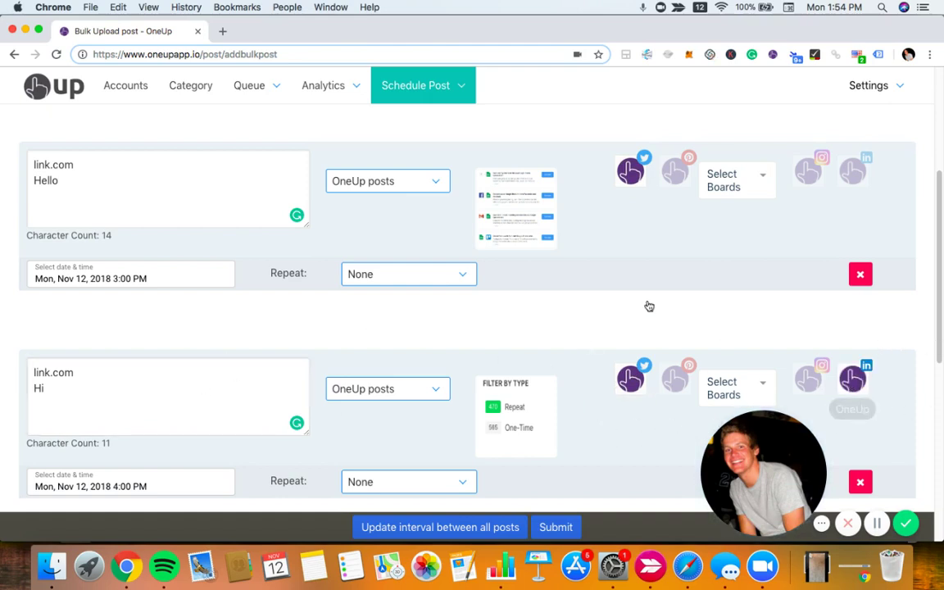
Step: Set the shared Repeat to Monthly, adding then removing End Date so none remains
scroll(585, 294, "up", 3)
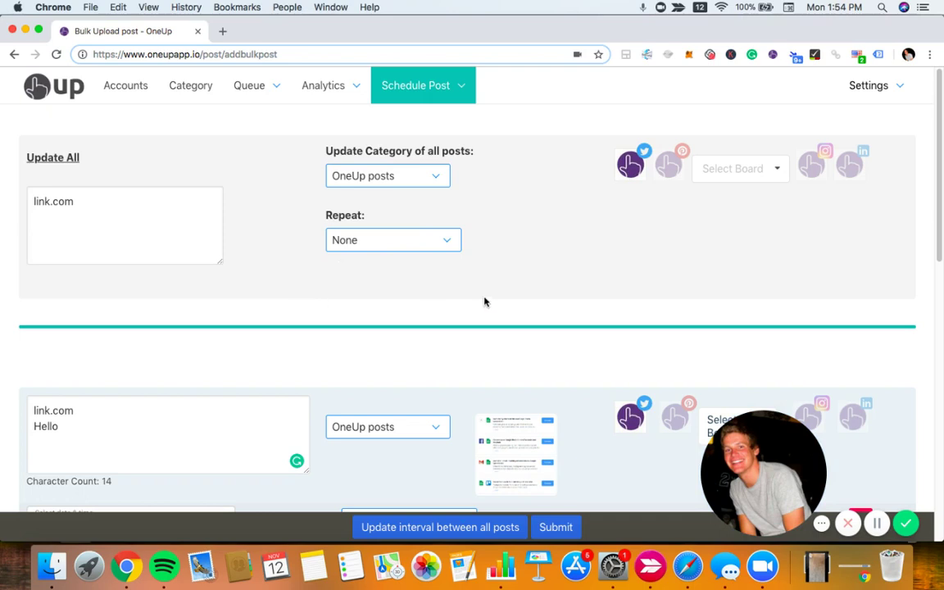
left_click(411, 245)
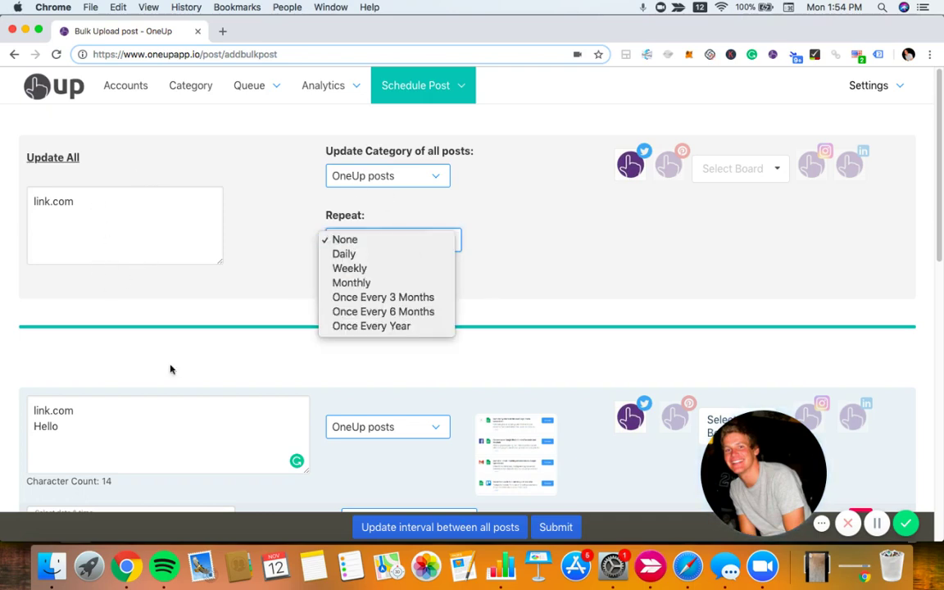
left_click(363, 282)
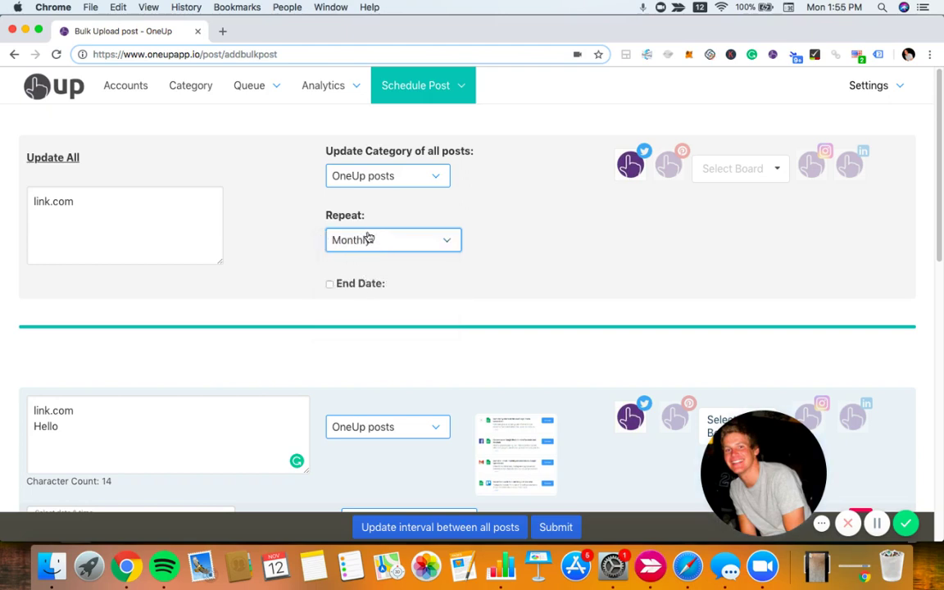
left_click(330, 285)
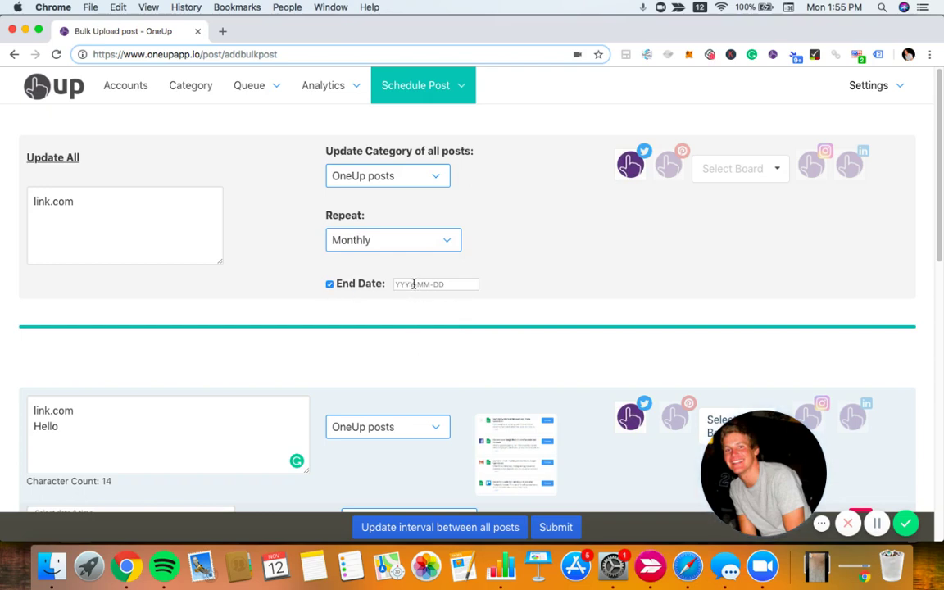
left_click(414, 284)
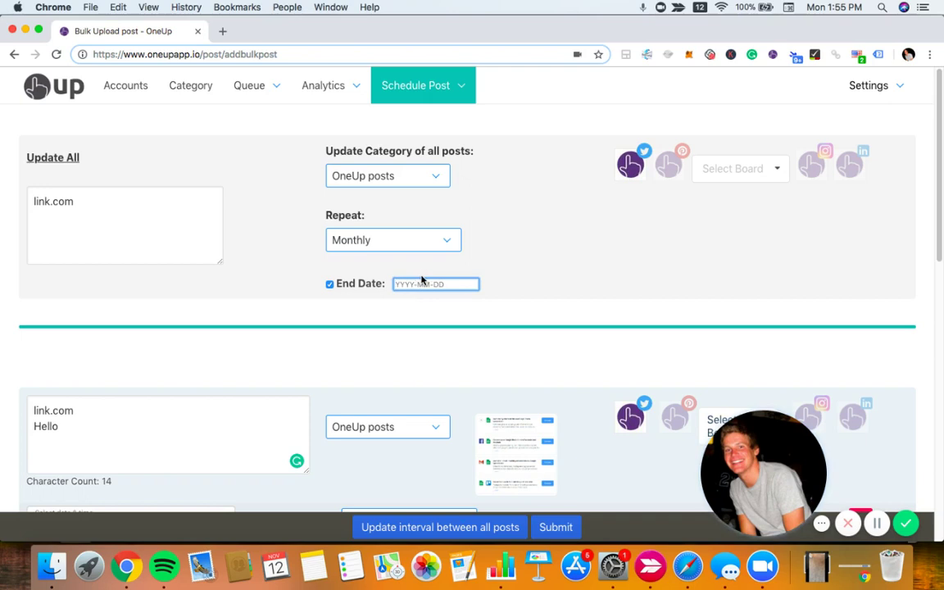
left_click(258, 287)
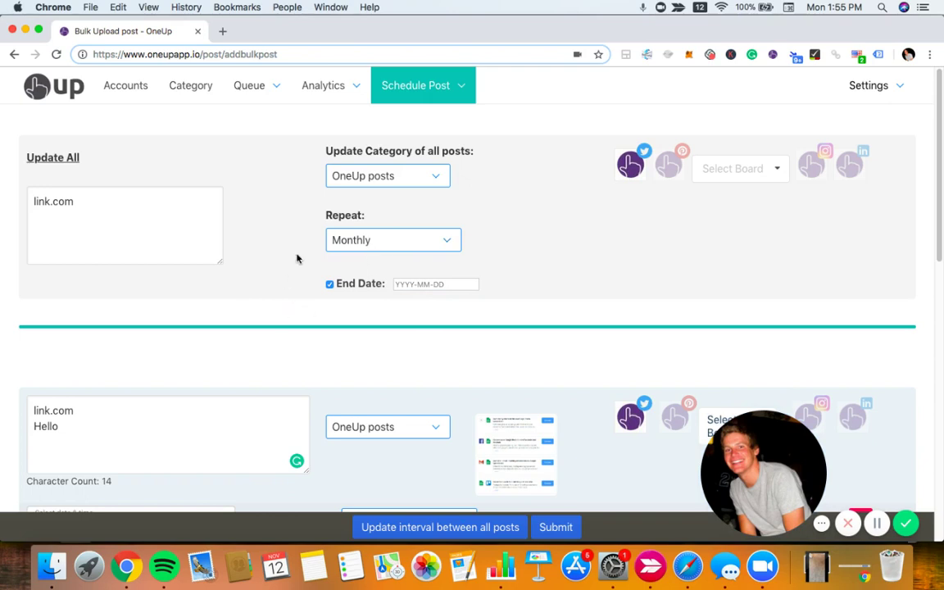
scroll(348, 221, "down", 3)
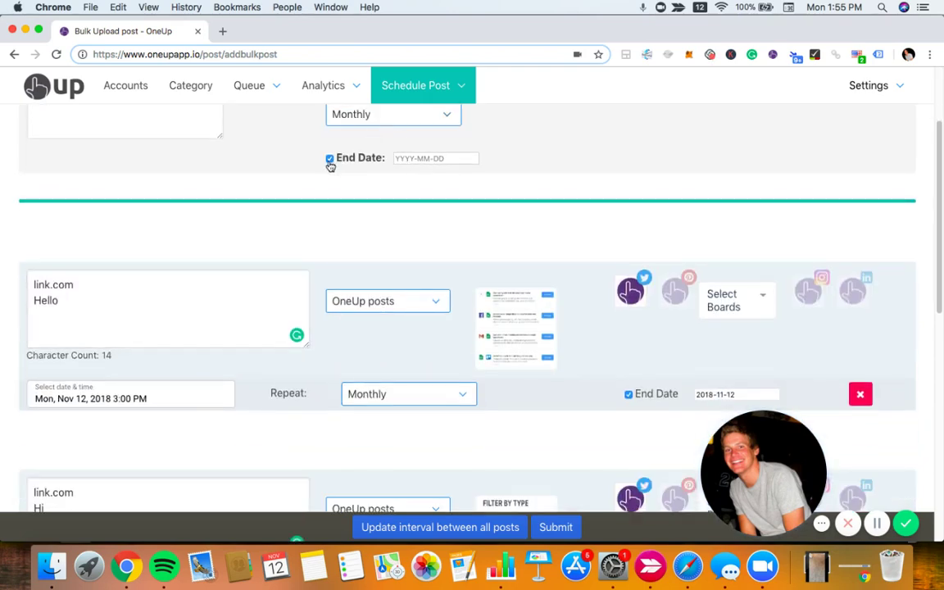
left_click(338, 162)
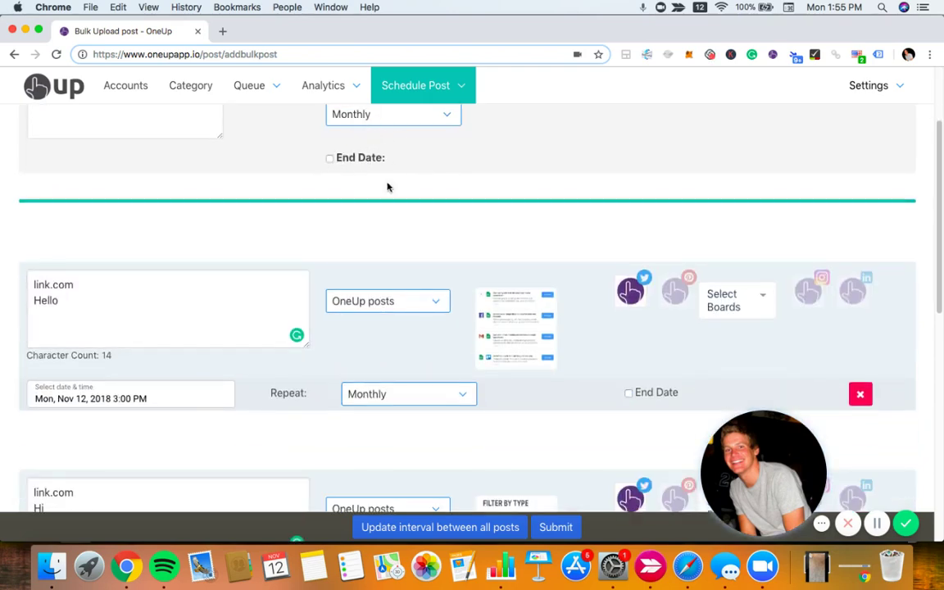
Step: Change the 4:00 PM 'link.com Hi' post's Repeat from Monthly to None
scroll(387, 187, "up", 1)
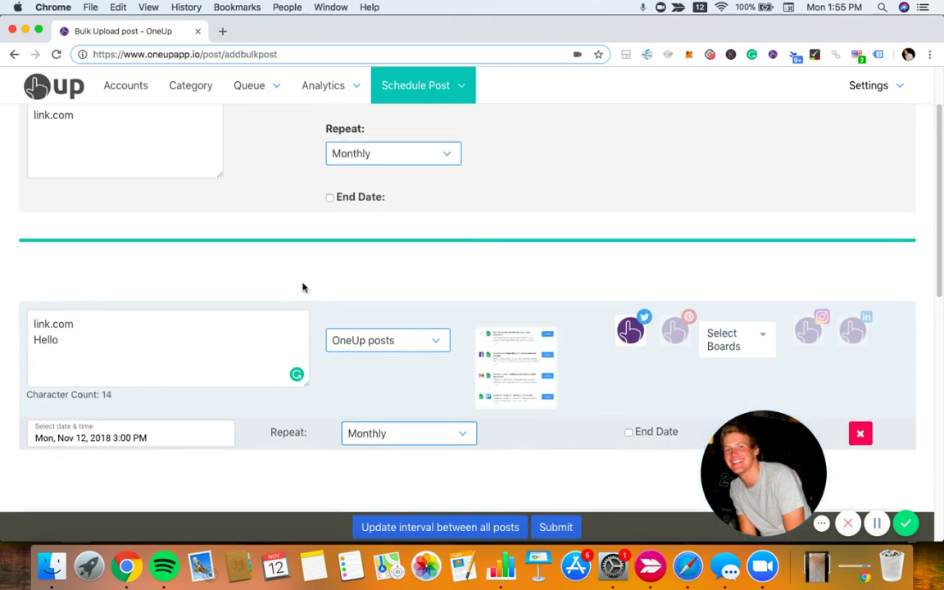
scroll(361, 205, "down", 1)
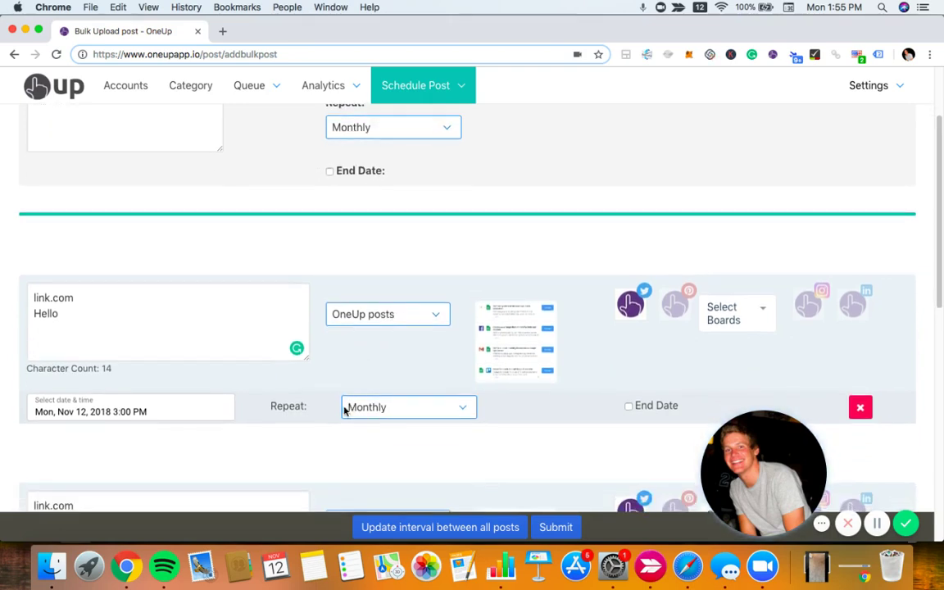
scroll(319, 349, "down", 2)
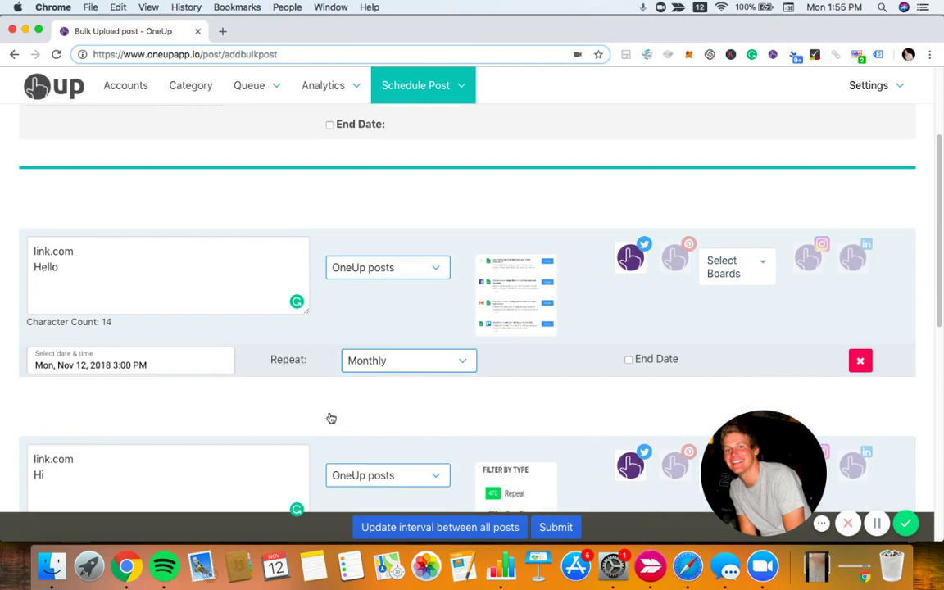
scroll(331, 418, "down", 3)
scroll(328, 480, "down", 1)
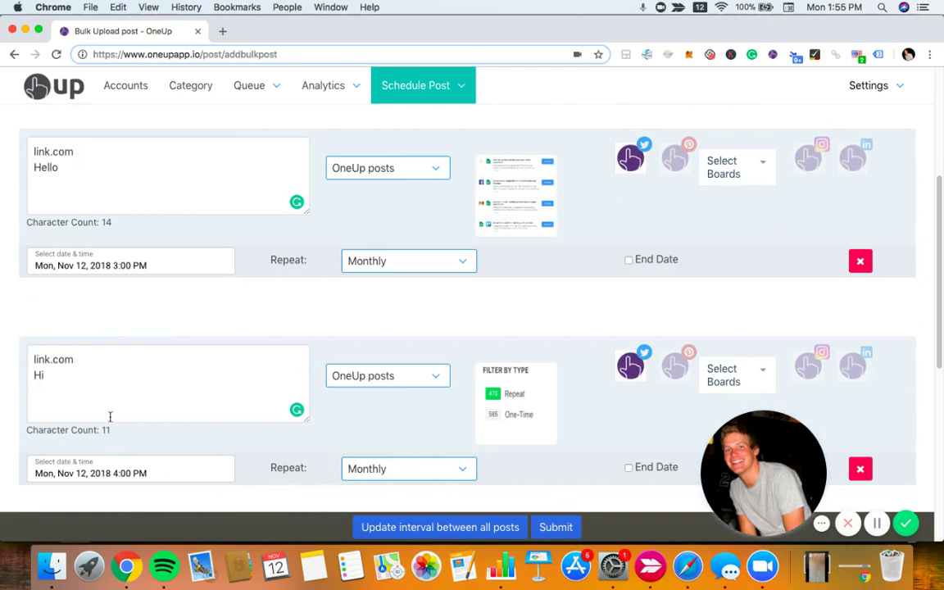
left_click(58, 366)
left_click(437, 472)
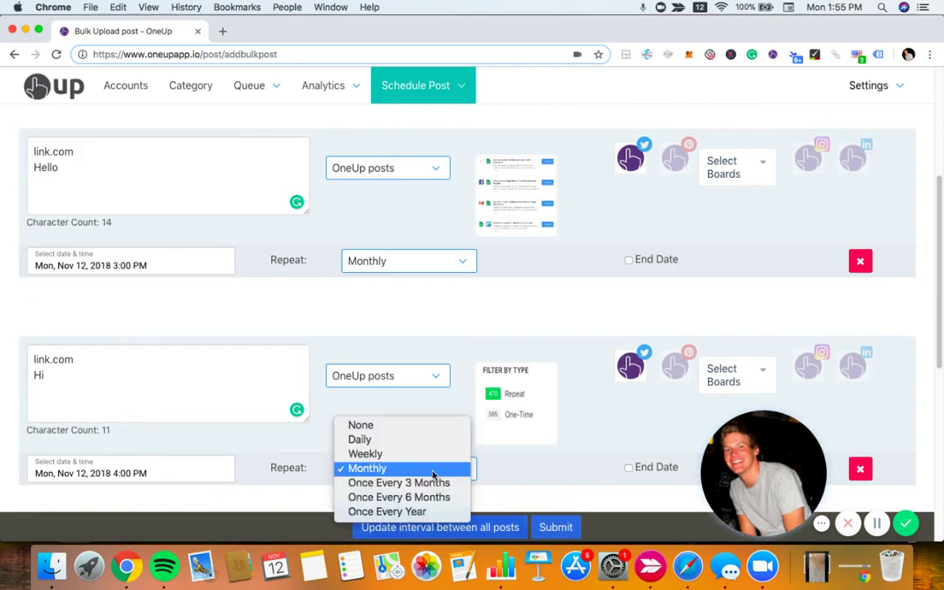
left_click(422, 427)
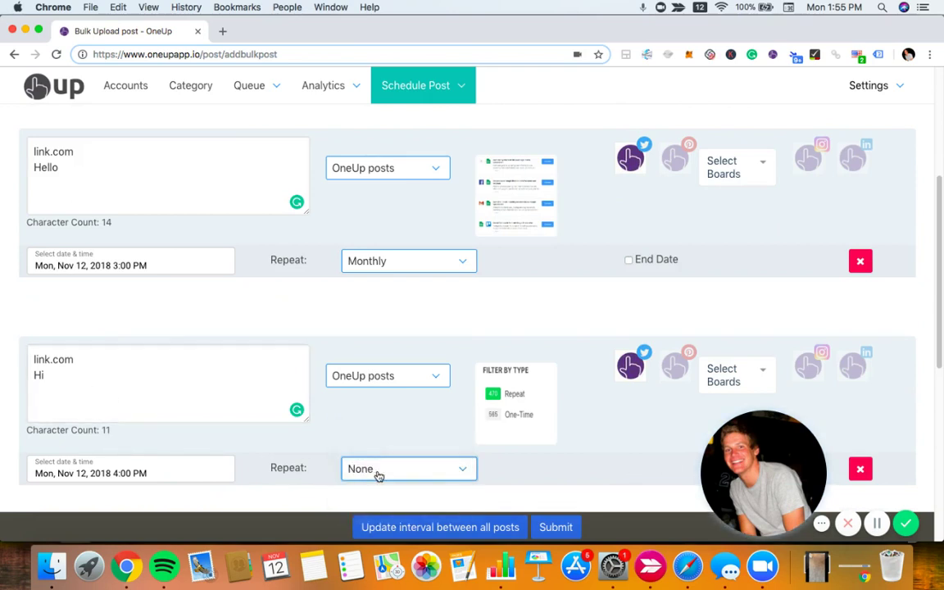
scroll(401, 451, "down", 1)
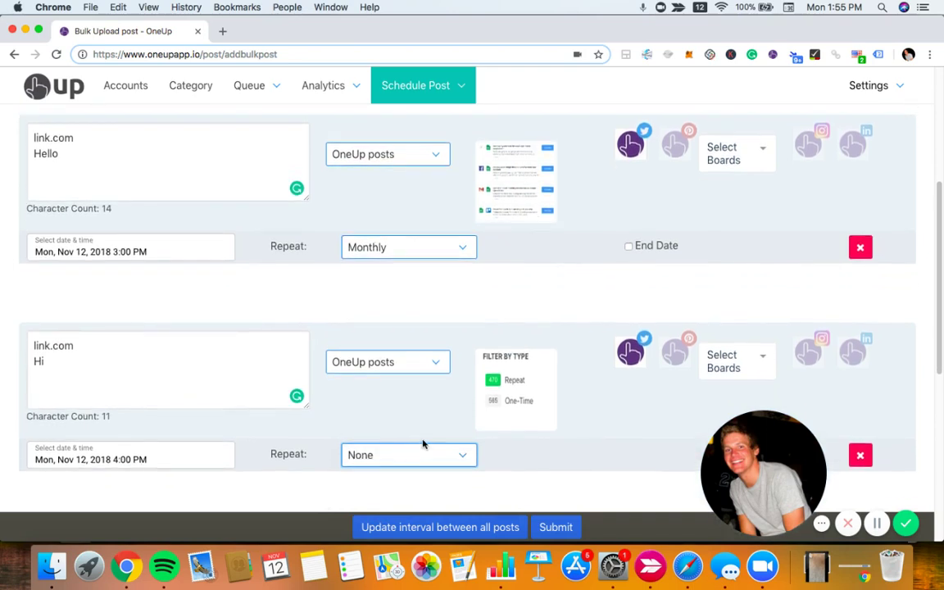
Step: Delete the 4:00 PM 'link.com Hi' draft so 3:00 PM is followed by 5:00 PM
scroll(474, 337, "up", 2)
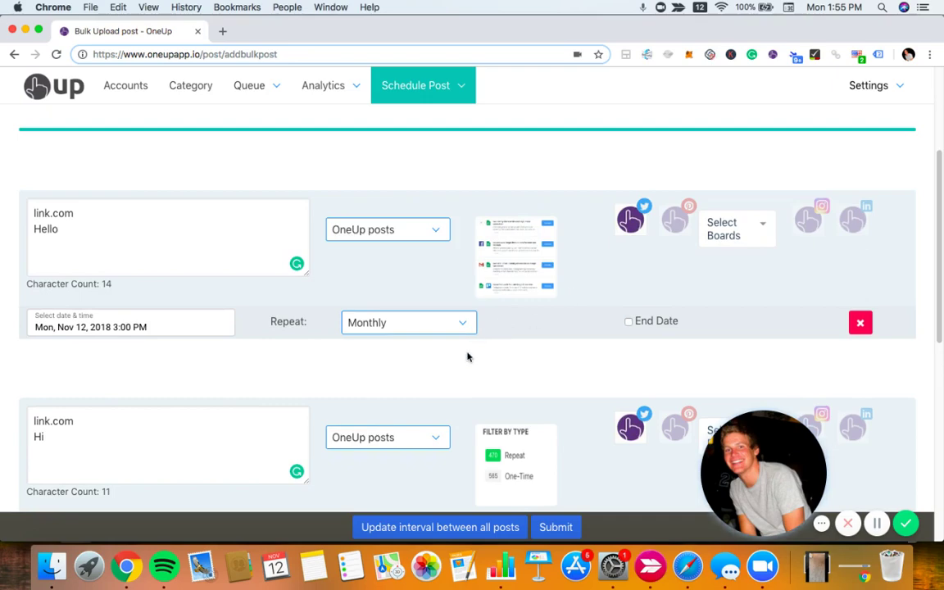
scroll(470, 362, "down", 1)
scroll(525, 369, "down", 4)
scroll(578, 374, "down", 3)
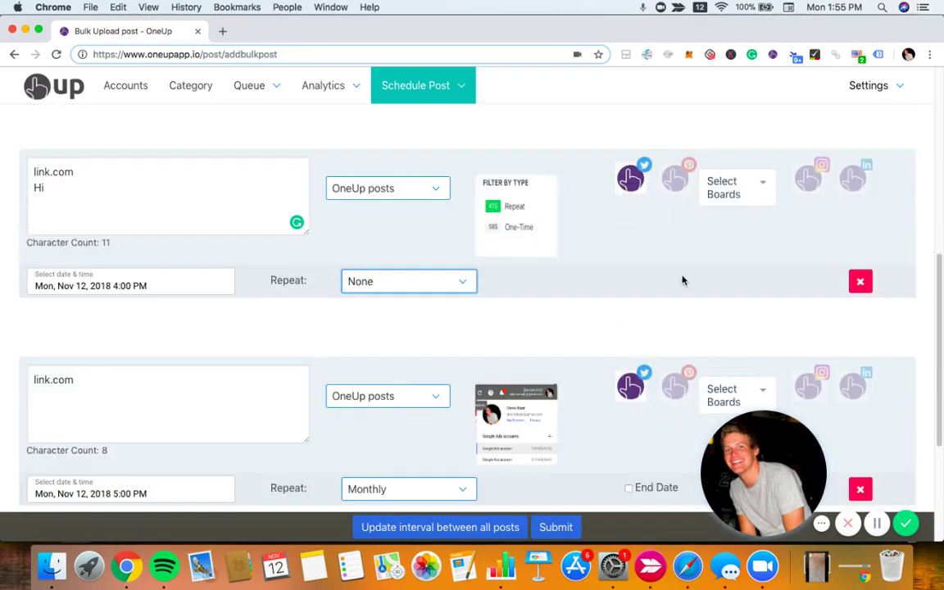
left_click(861, 283)
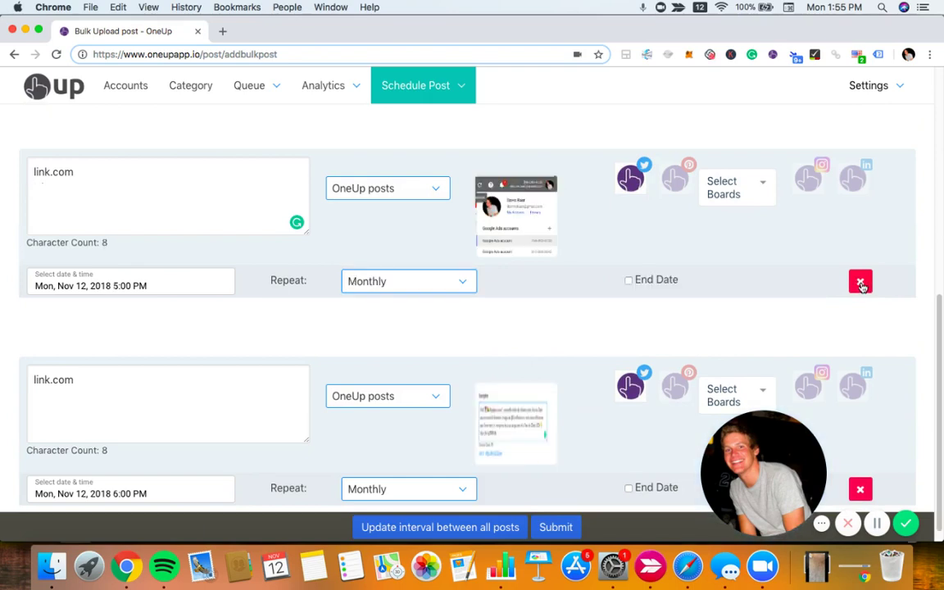
scroll(563, 353, "up", 3)
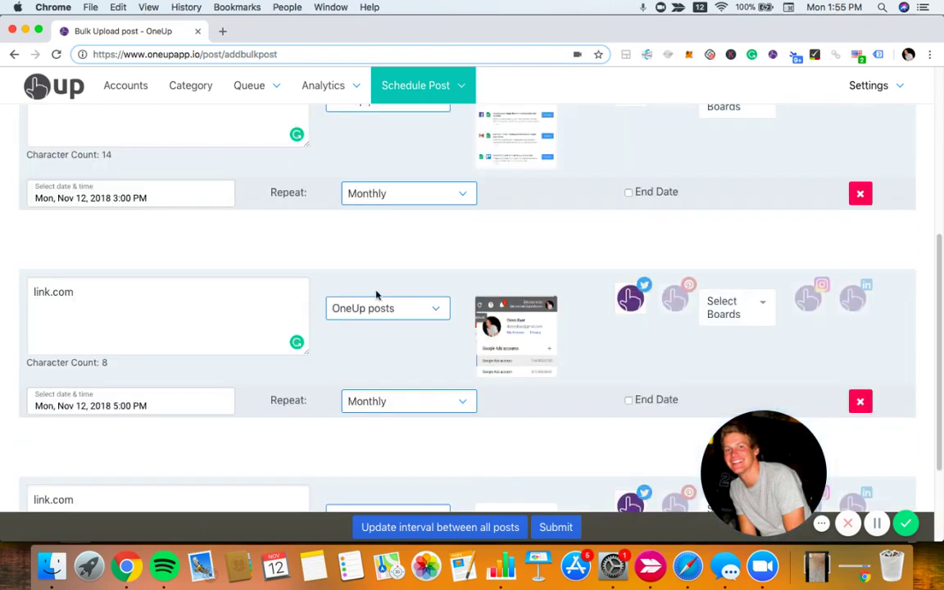
scroll(376, 264, "up", 2)
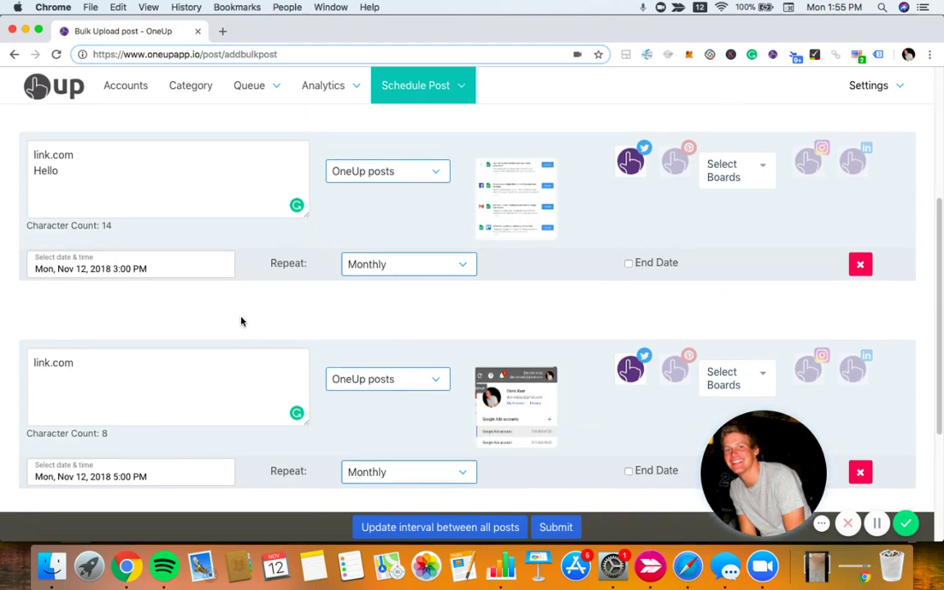
scroll(246, 322, "down", 2)
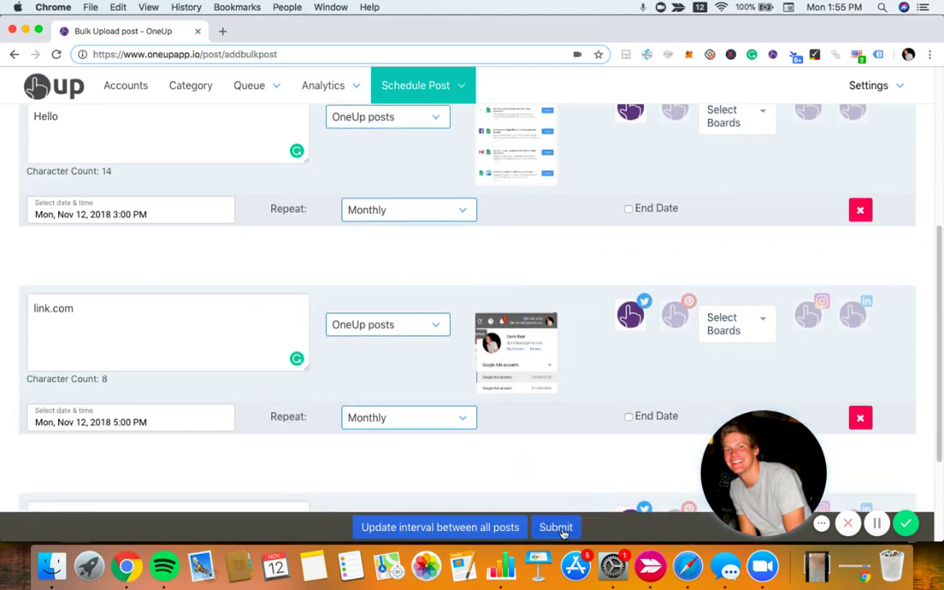